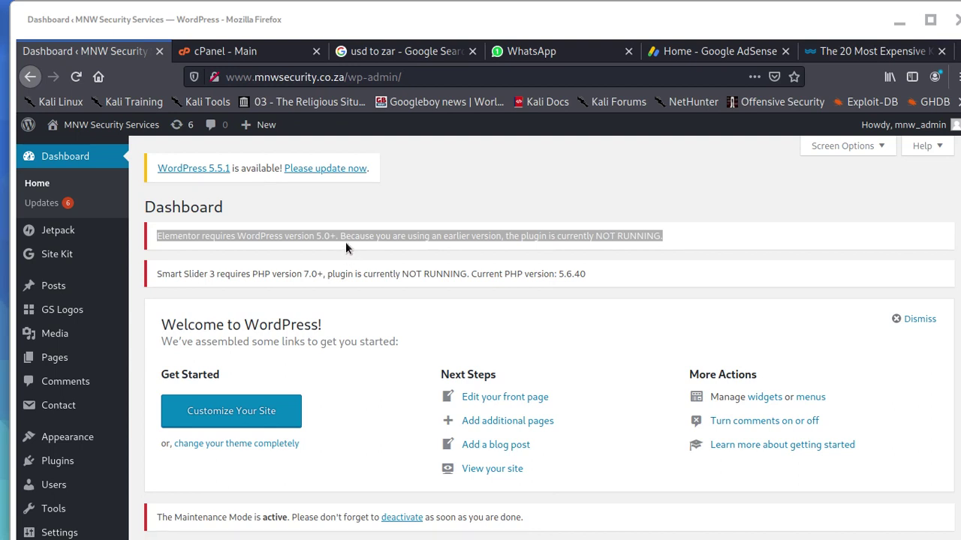
# Review the plugin version warnings and other notices on the WordPress dashboard.
pyautogui.click(378, 295)
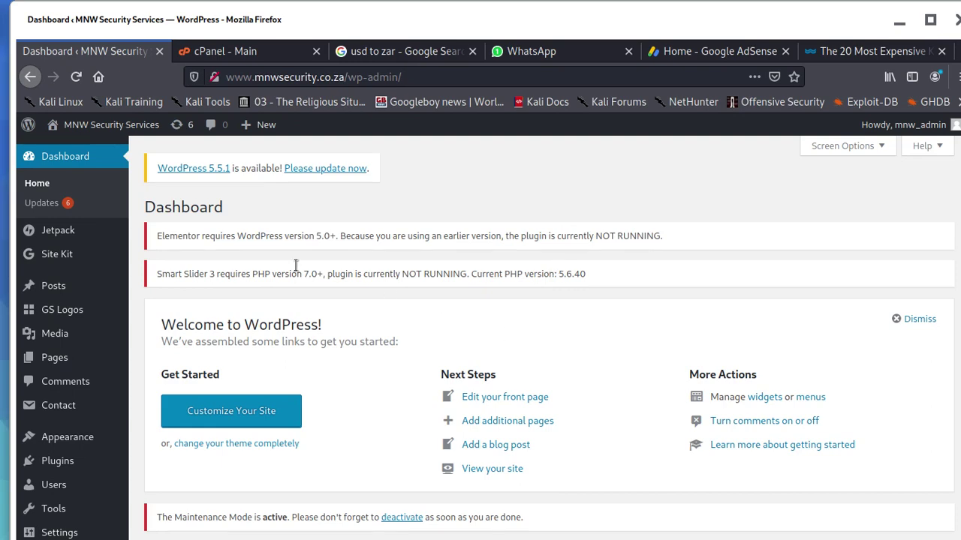
pyautogui.scroll(-3, 248, 345)
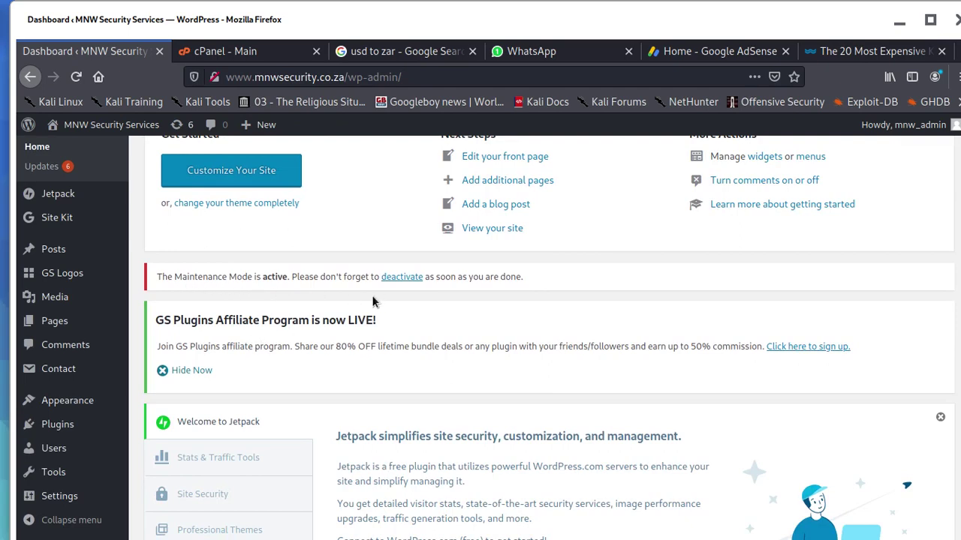
pyautogui.scroll(3, 359, 304)
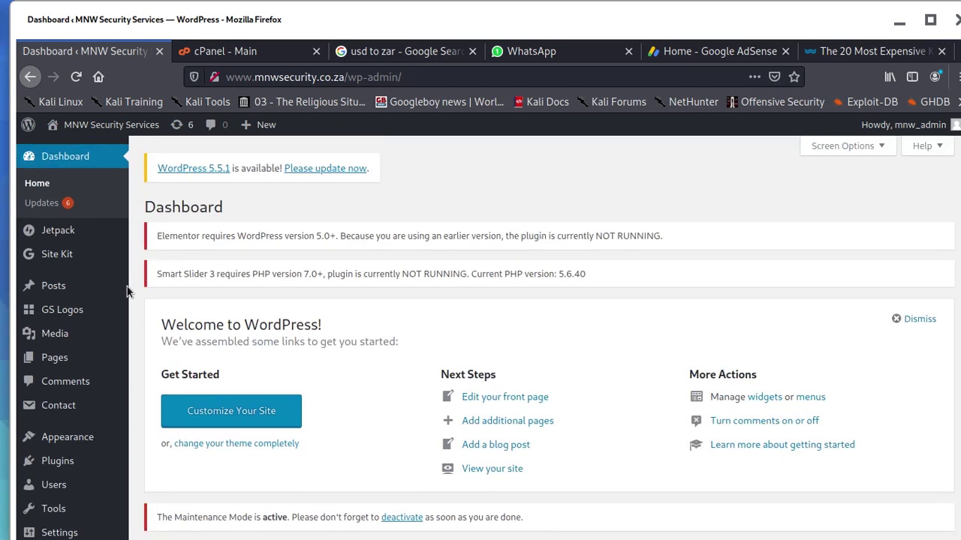
pyautogui.moveTo(53, 328)
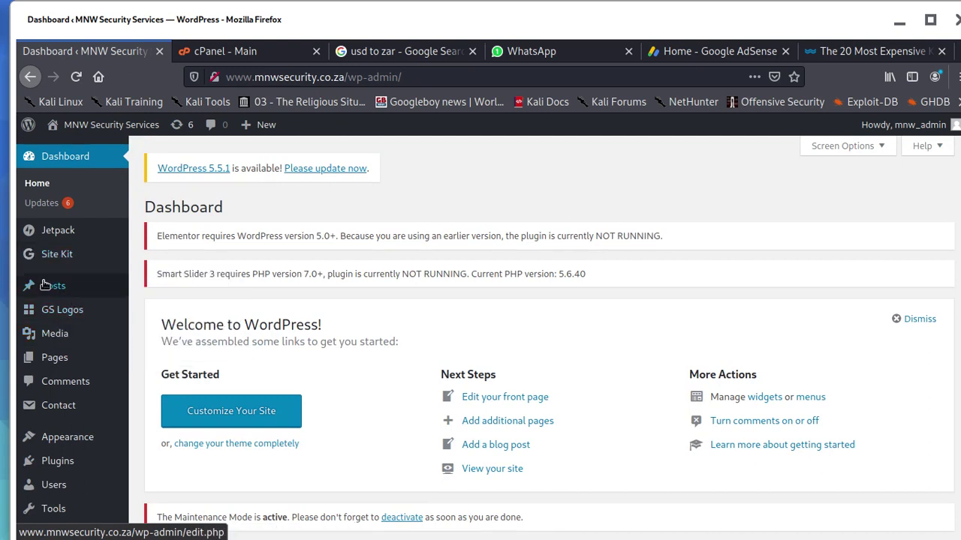
pyautogui.moveTo(45, 285)
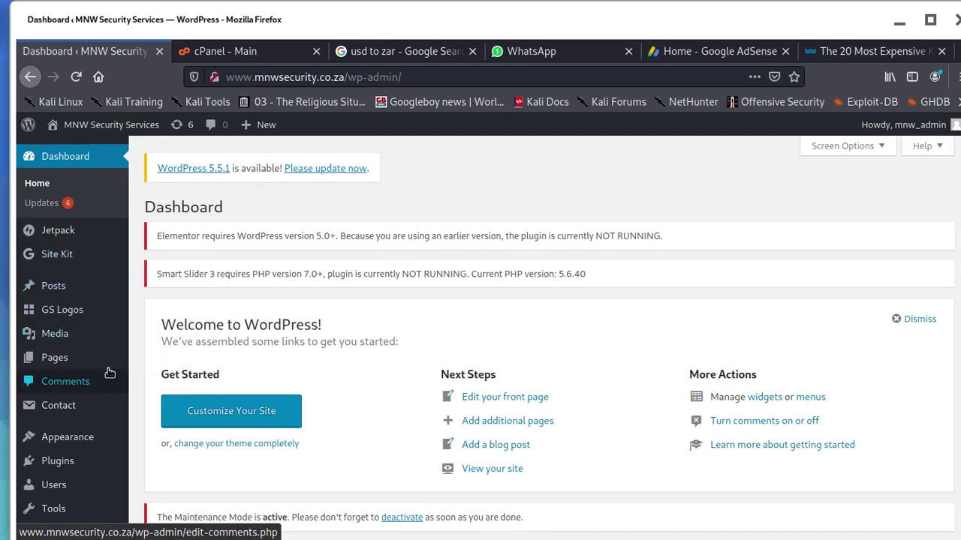
pyautogui.moveTo(109, 373)
# Open the Themes page and look over the installed themes.
pyautogui.click(95, 444)
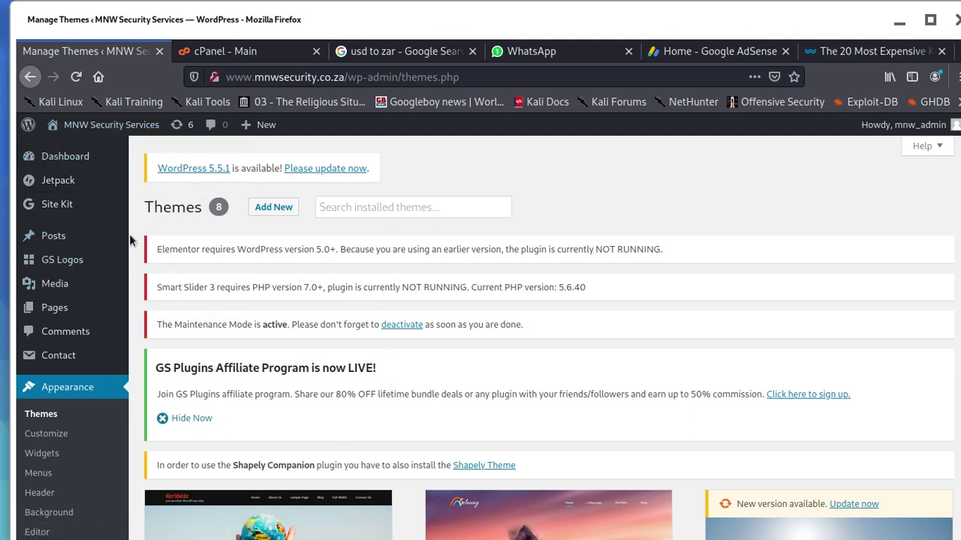
pyautogui.moveTo(88, 290)
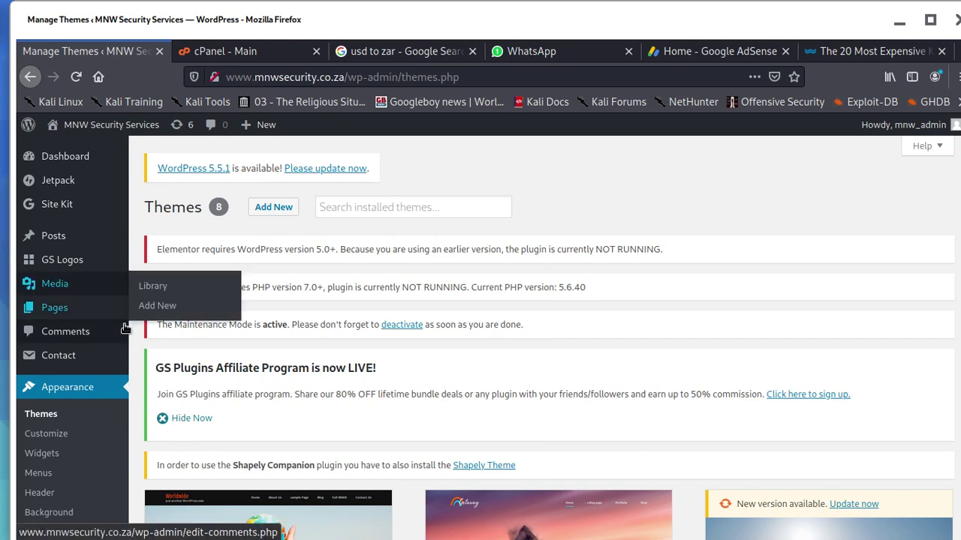
pyautogui.moveTo(111, 364)
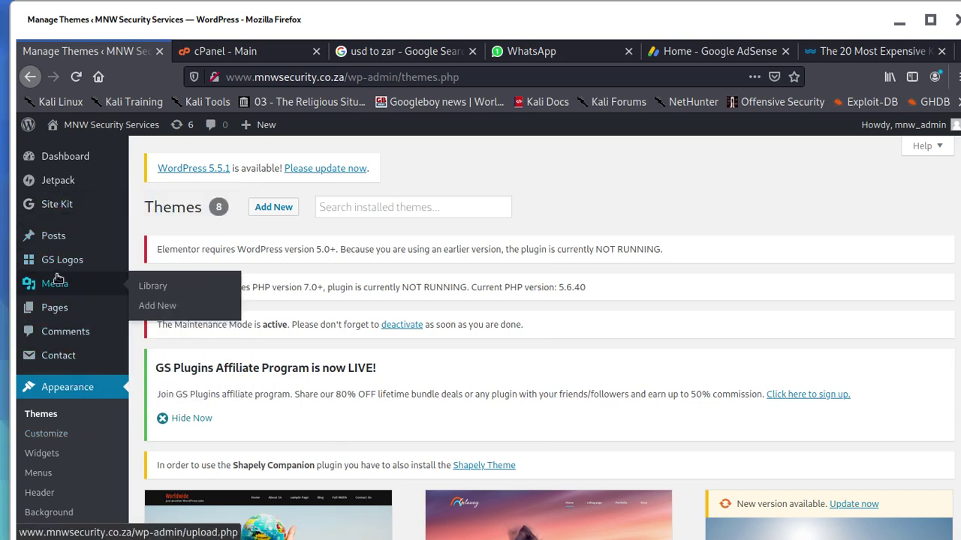
pyautogui.scroll(-3, 96, 514)
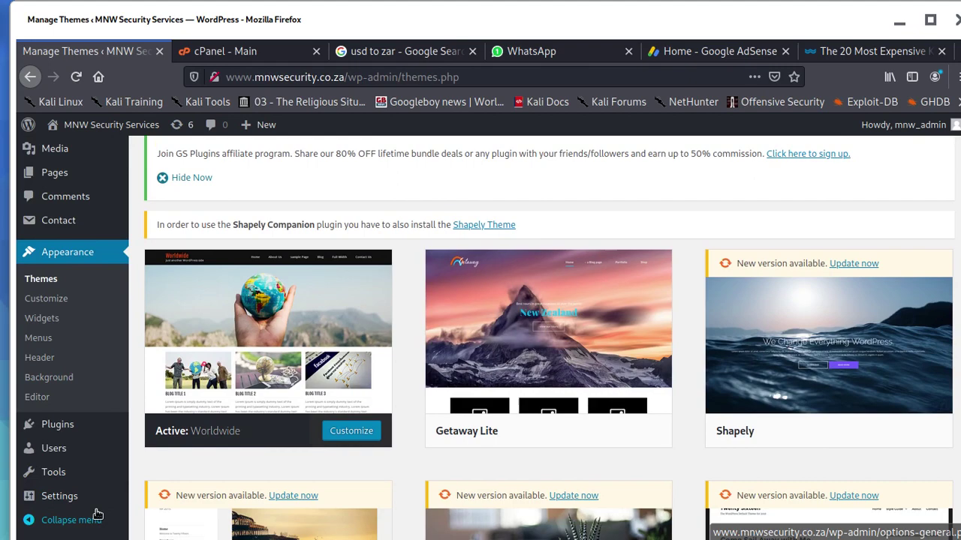
# Open the list of installed plugins and look through it.
pyautogui.click(47, 424)
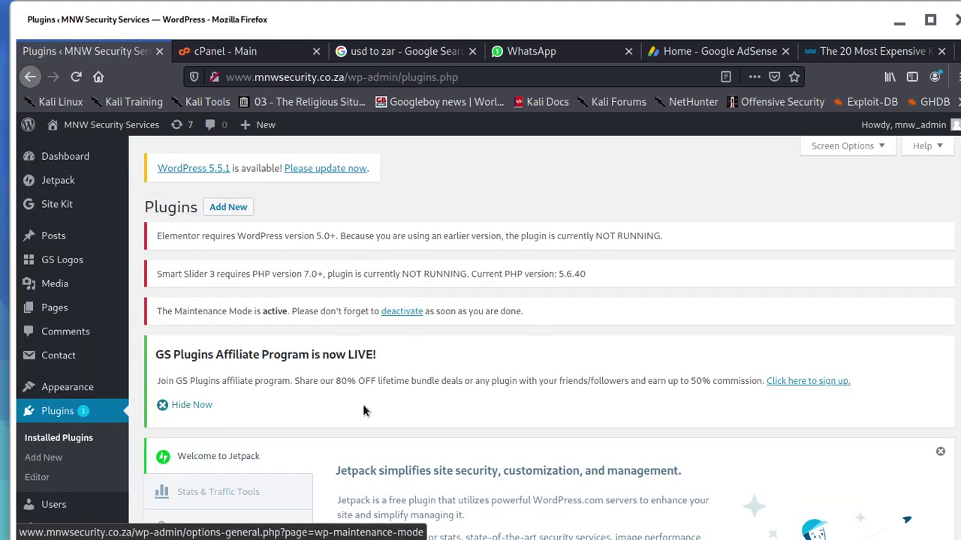
pyautogui.scroll(-8, 331, 390)
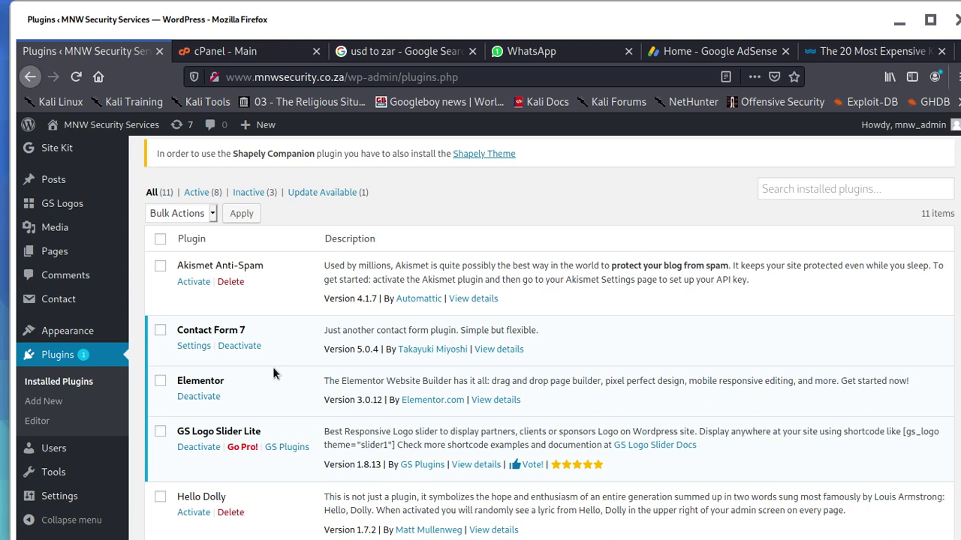
pyautogui.scroll(5, 245, 300)
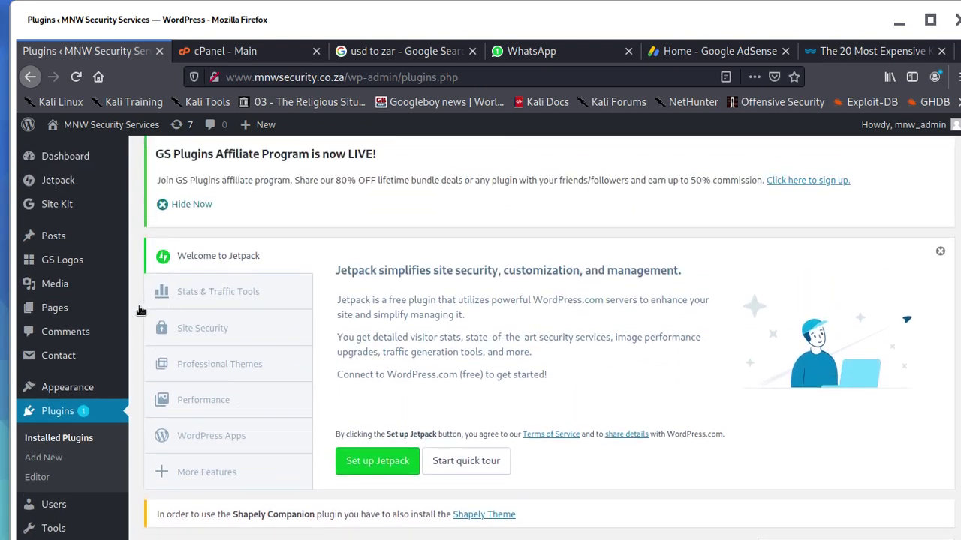
# Open the Blog posts page for editing from the site's page list and examine its editor.
pyautogui.moveTo(64, 301)
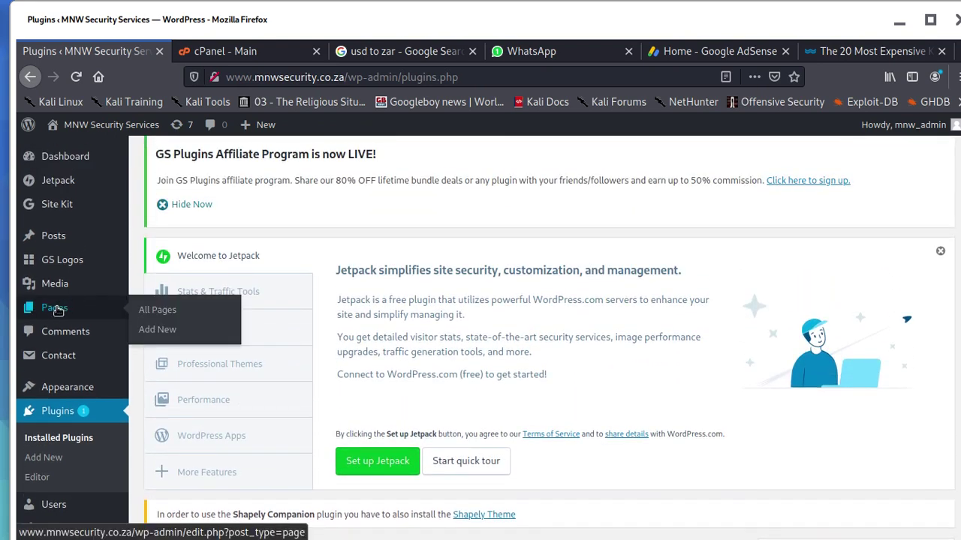
pyautogui.click(59, 310)
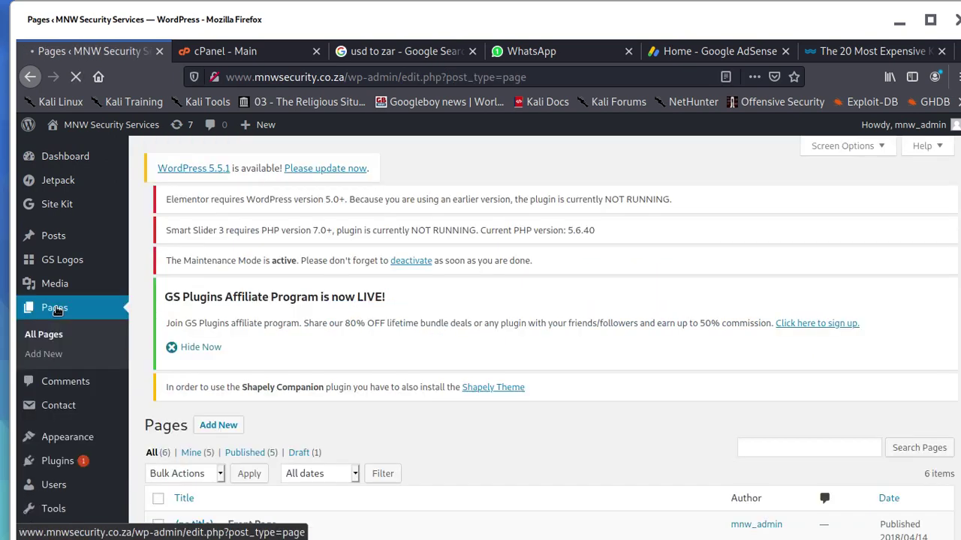
pyautogui.scroll(-4, 304, 386)
pyautogui.scroll(-1, 304, 386)
pyautogui.moveTo(188, 330)
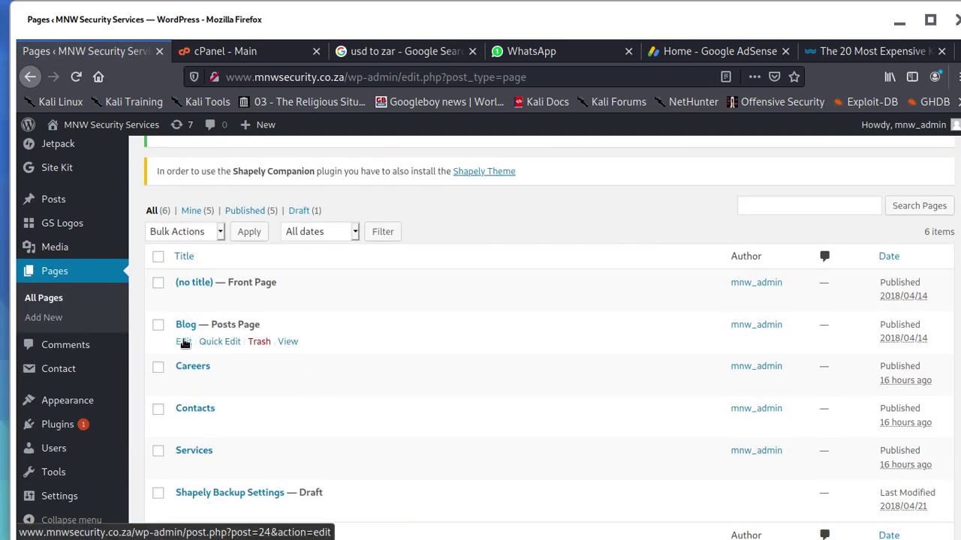
pyautogui.click(183, 342)
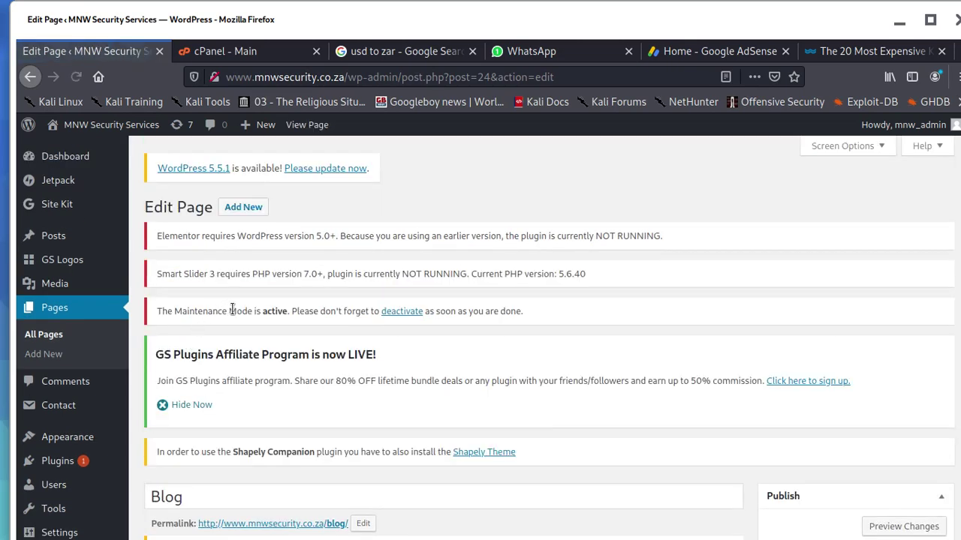
pyautogui.scroll(-5, 238, 319)
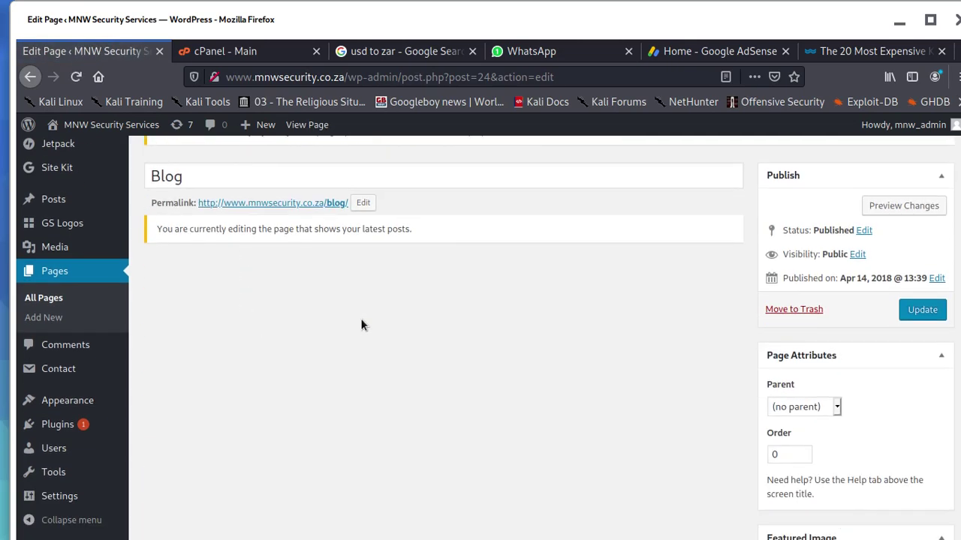
pyautogui.scroll(4, 360, 324)
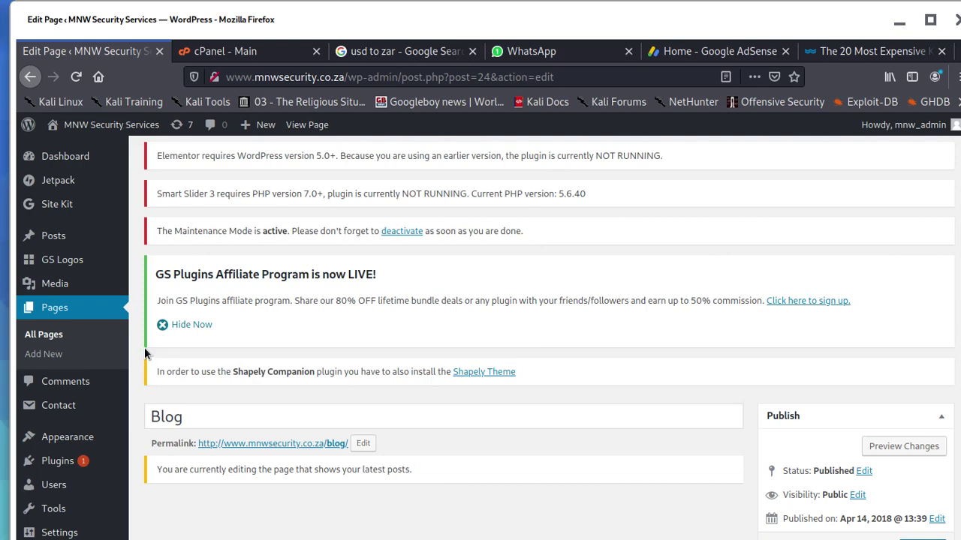
# Return to the page list, open the untitled front page for editing and examine its content area.
pyautogui.click(64, 310)
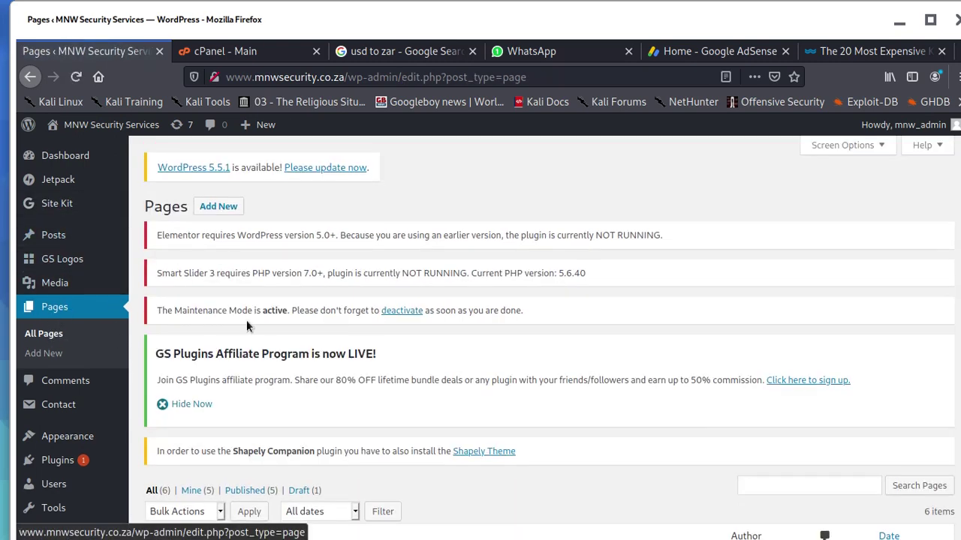
pyautogui.scroll(-3, 272, 343)
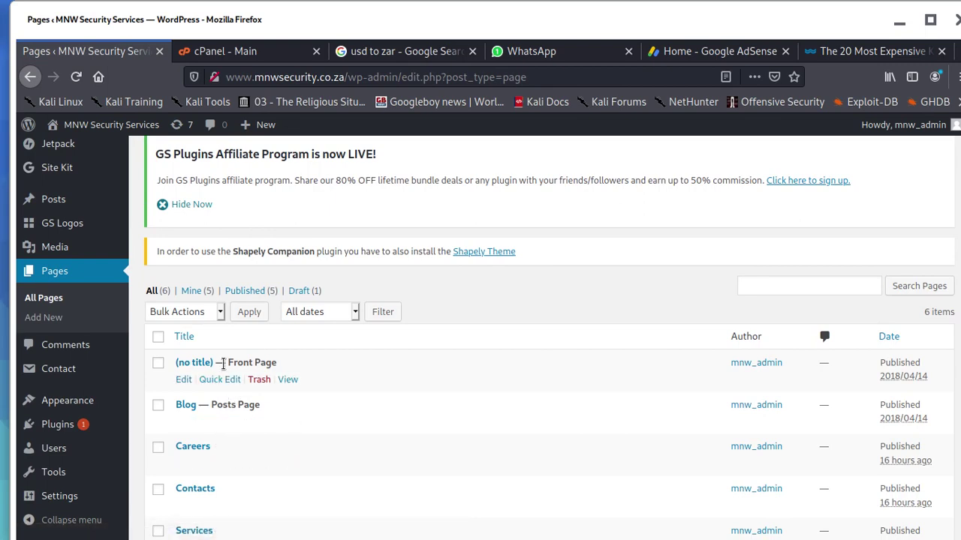
pyautogui.click(183, 379)
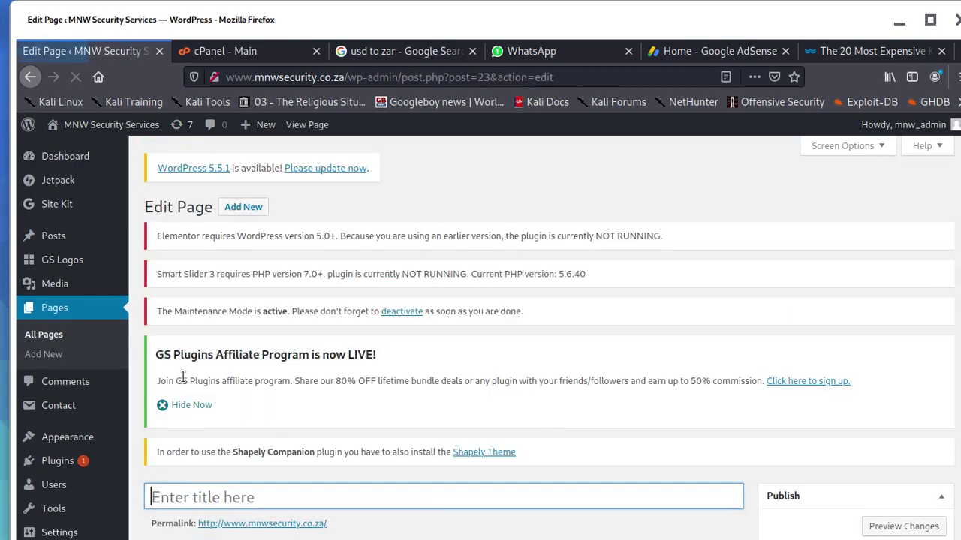
pyautogui.scroll(-7, 205, 374)
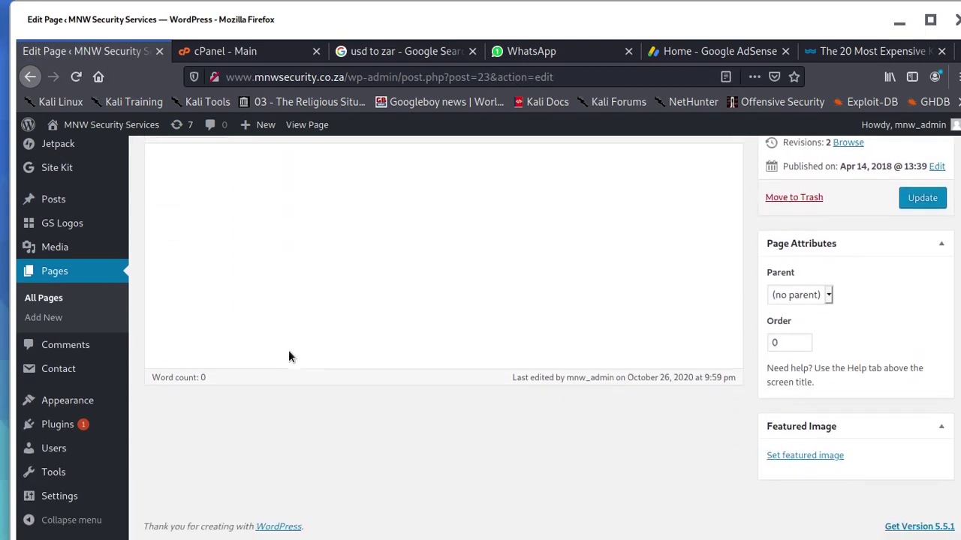
pyautogui.scroll(6, 288, 350)
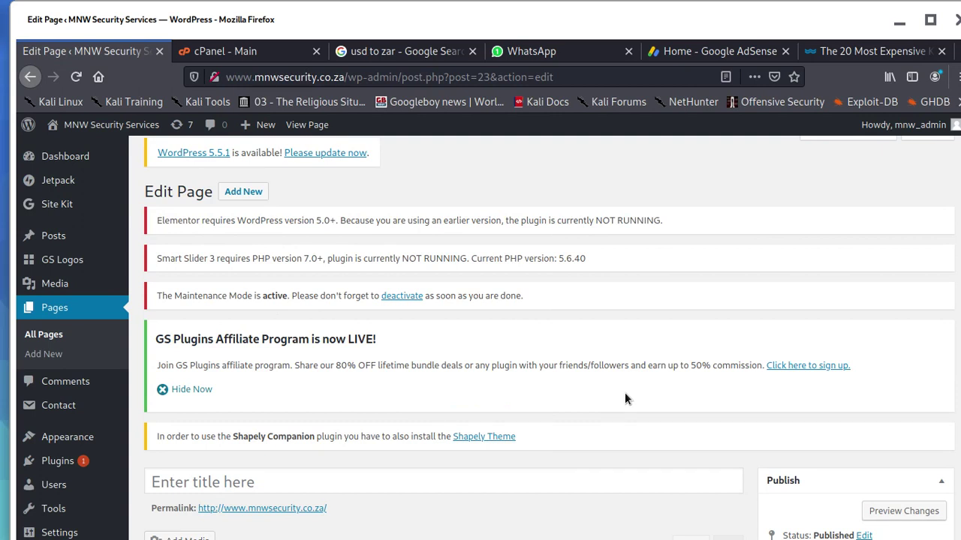
# Switch to cPanel, open MultiPHP Manager from the software tools and look over its PHP version settings.
pyautogui.click(294, 41)
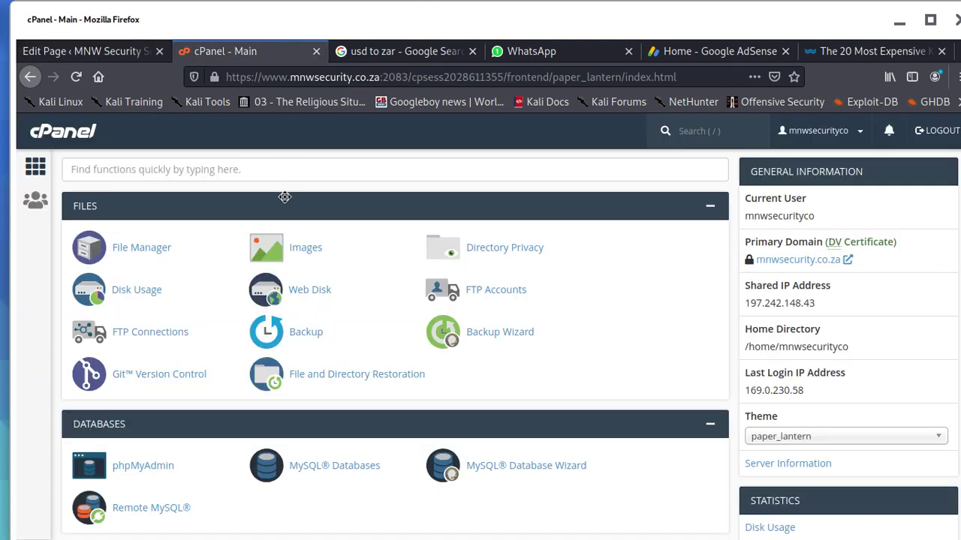
pyautogui.scroll(-2, 316, 289)
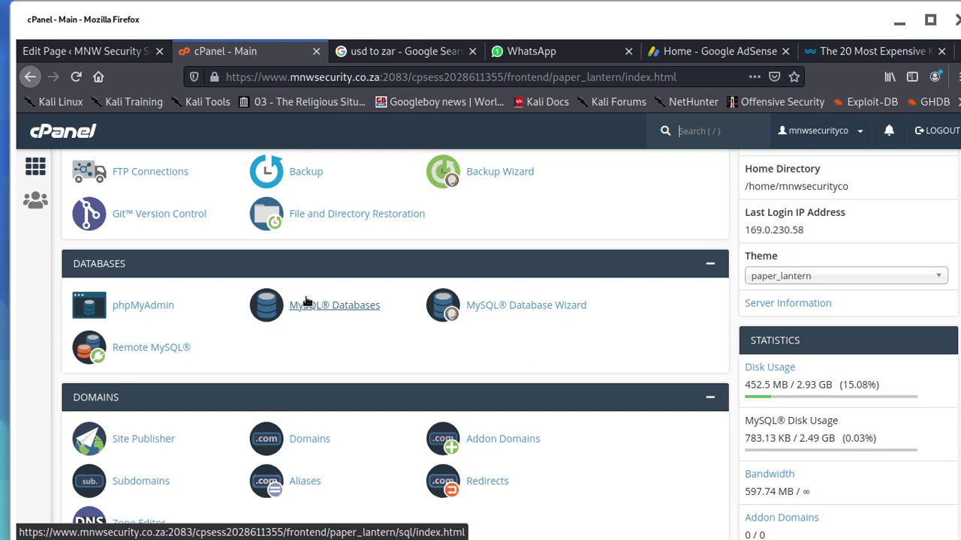
pyautogui.scroll(-7, 150, 399)
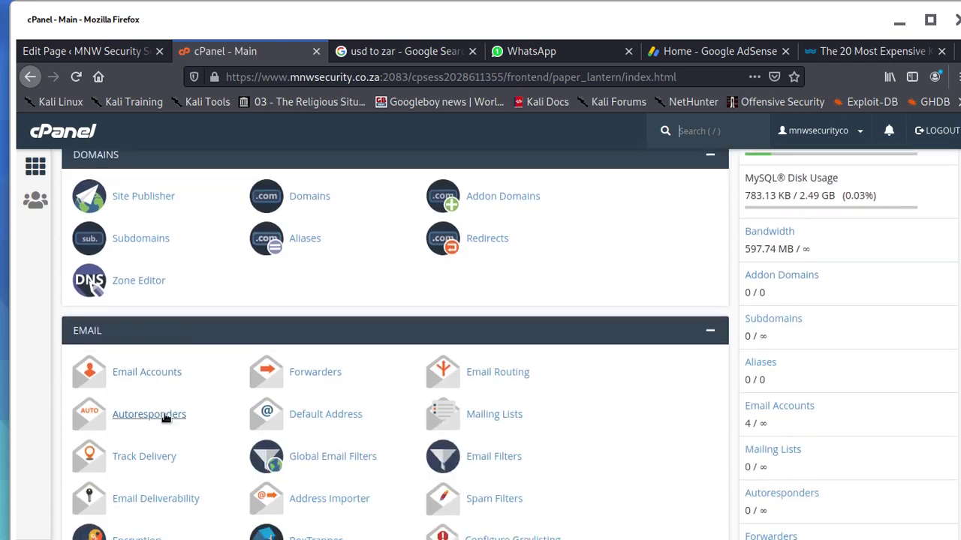
pyautogui.scroll(-5, 232, 386)
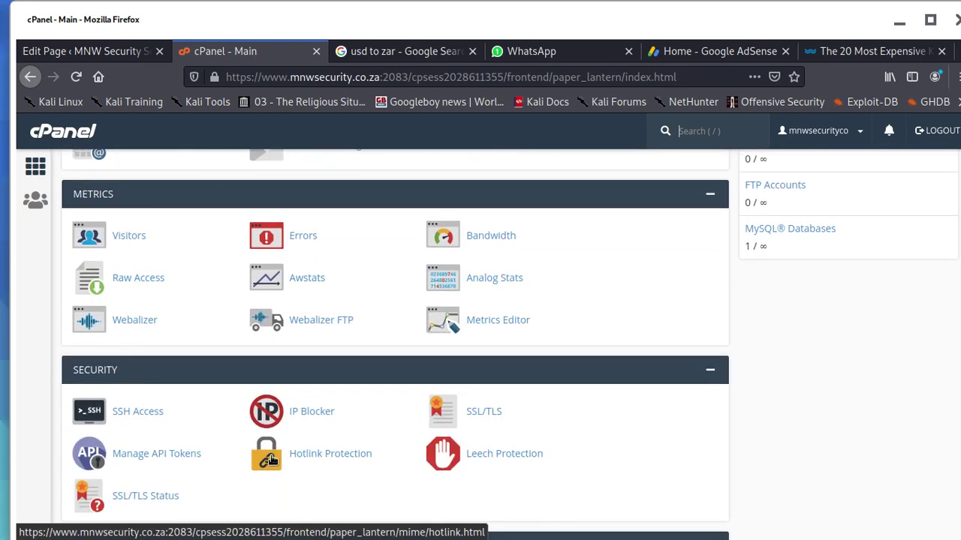
pyautogui.scroll(-6, 240, 435)
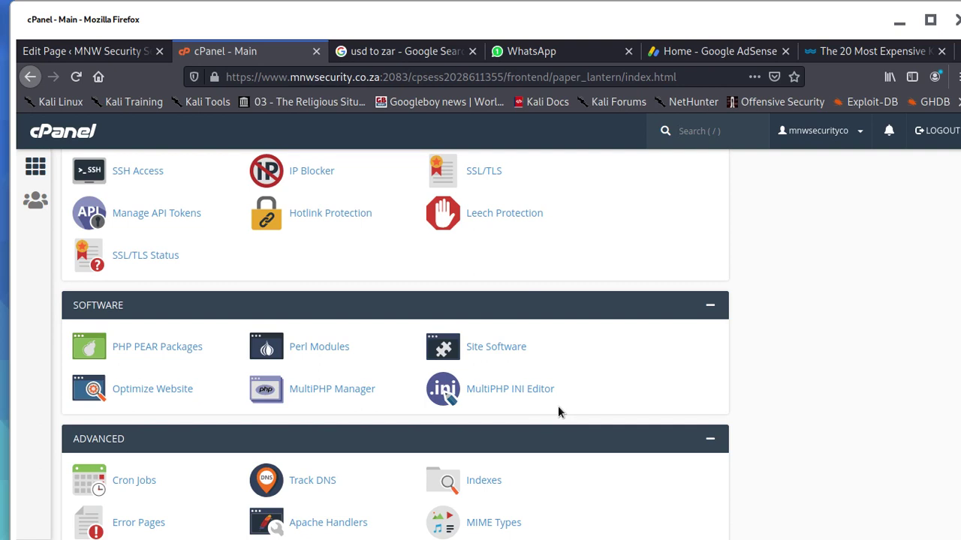
pyautogui.click(335, 390)
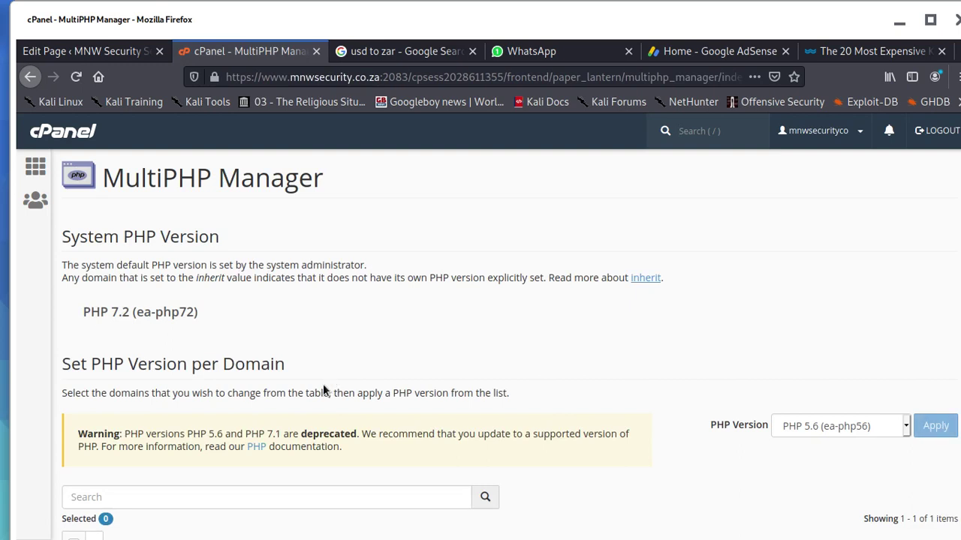
pyautogui.scroll(-3, 323, 391)
pyautogui.scroll(3, 578, 382)
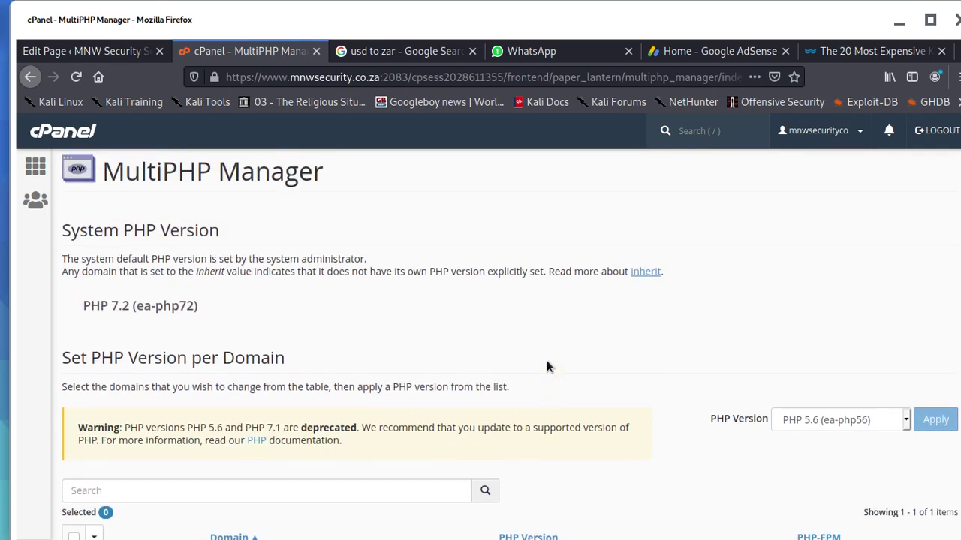
# Try to apply PHP 7.3 (ea-php73) in the per-domain version settings, and check the domain table.
pyautogui.click(851, 429)
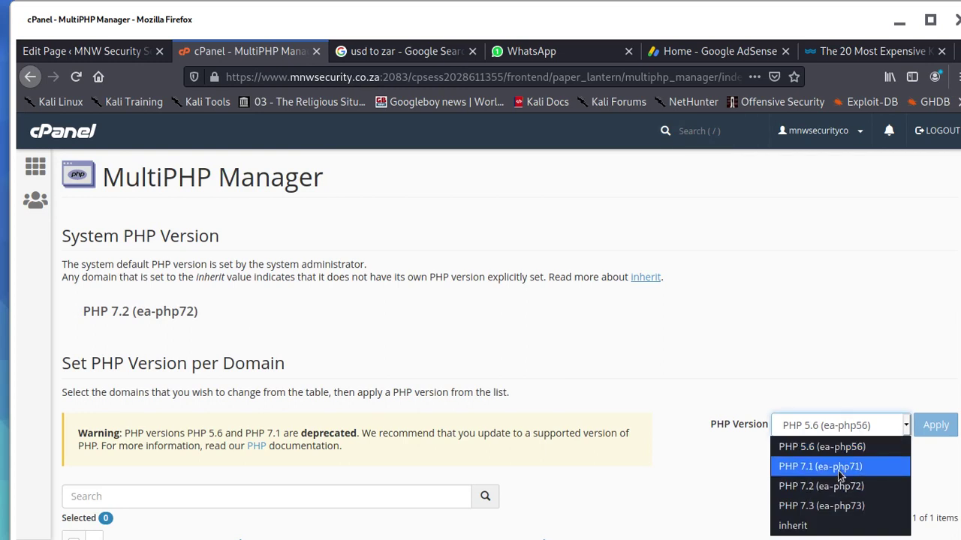
pyautogui.click(826, 513)
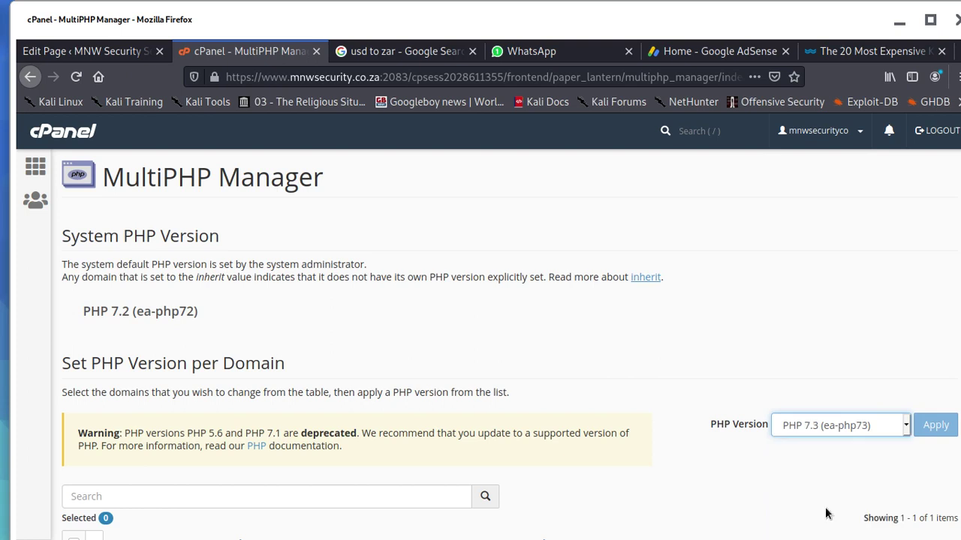
pyautogui.click(936, 428)
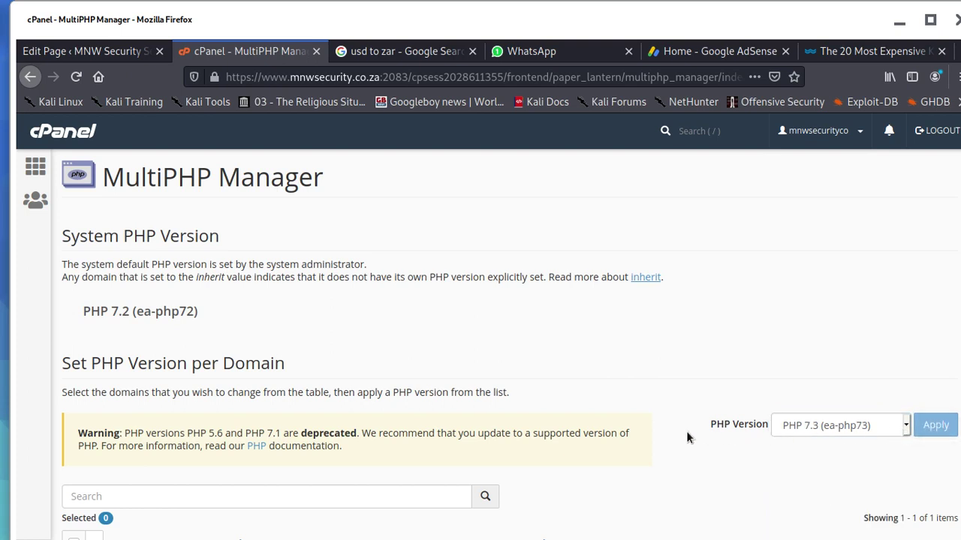
pyautogui.scroll(-1, 524, 441)
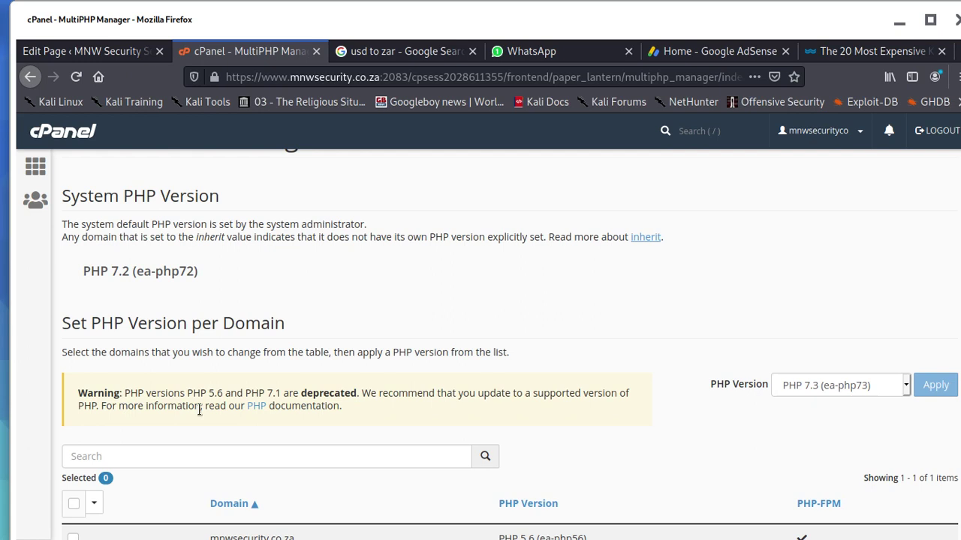
pyautogui.scroll(-2, 345, 402)
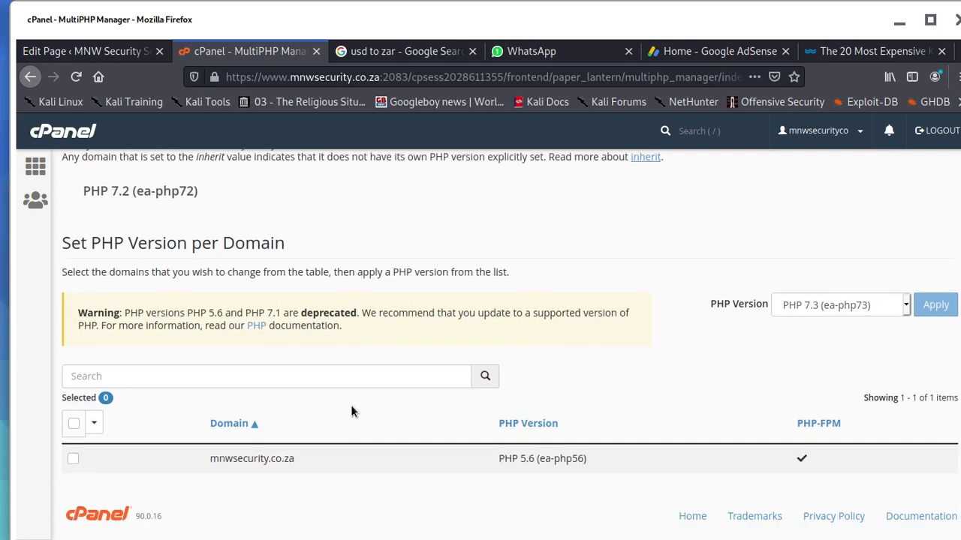
pyautogui.scroll(3, 351, 405)
# Try to apply PHP 7.2 (ea-php72) in the per-domain version settings instead.
pyautogui.click(842, 419)
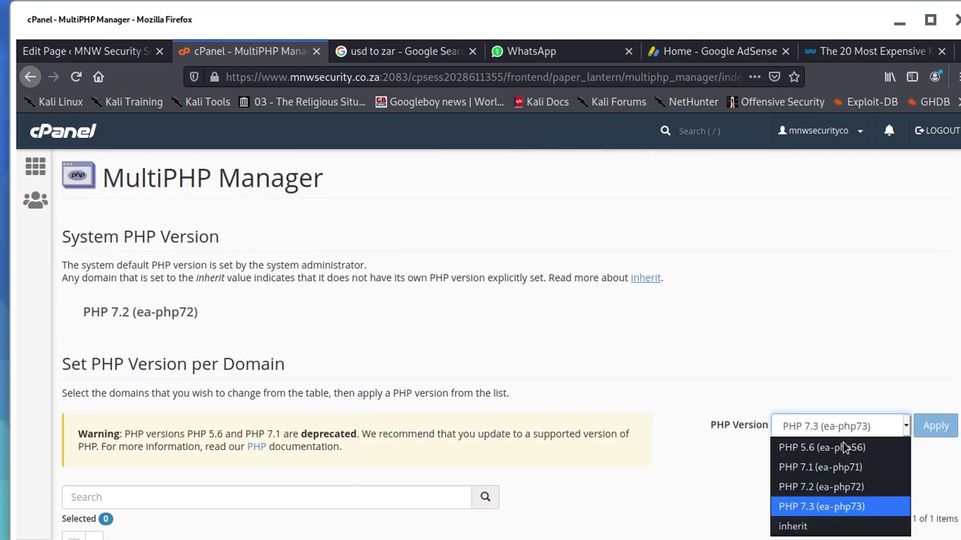
pyautogui.press('Escape')
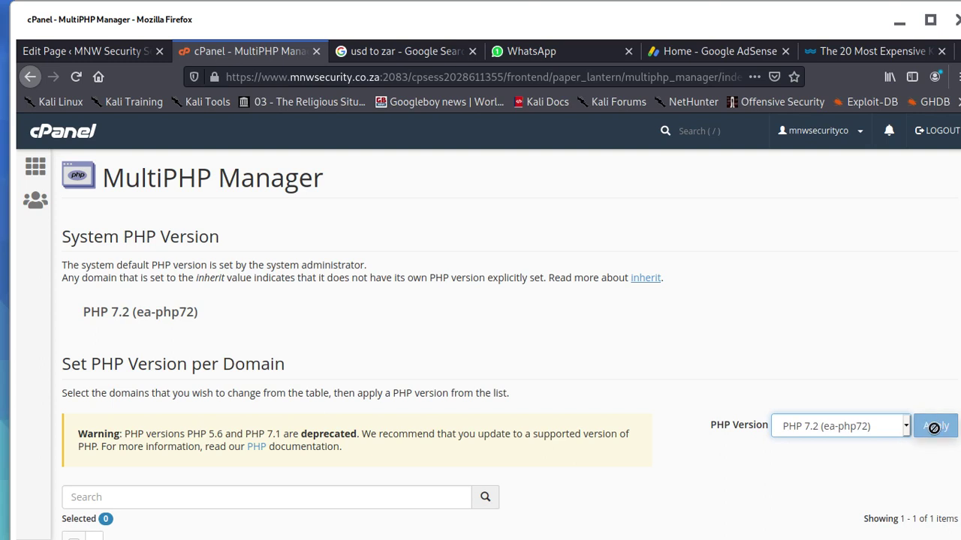
pyautogui.press('Up')
pyautogui.click(933, 426)
# Select the domain mnwsecurity.co.za and apply PHP 7.3 (ea-php73) to it.
pyautogui.scroll(-3, 808, 379)
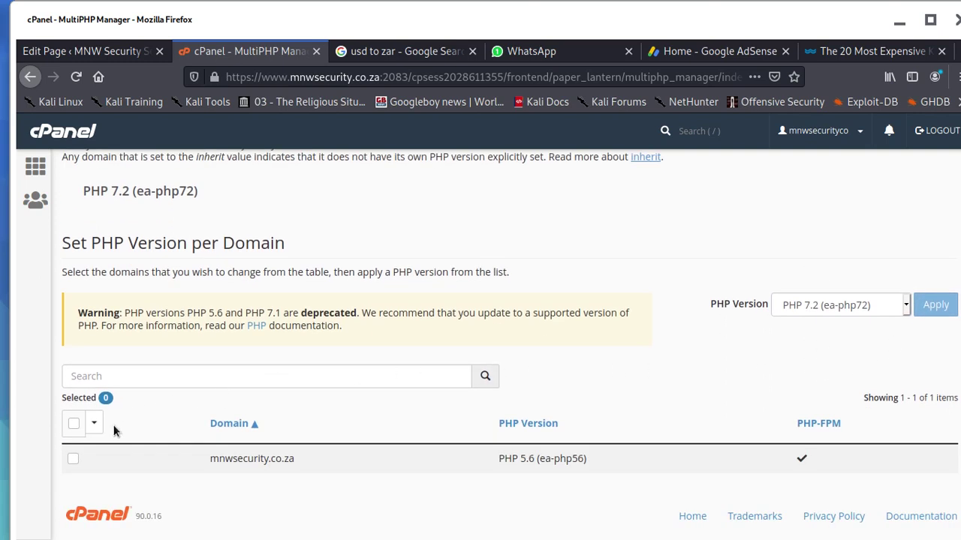
pyautogui.click(73, 458)
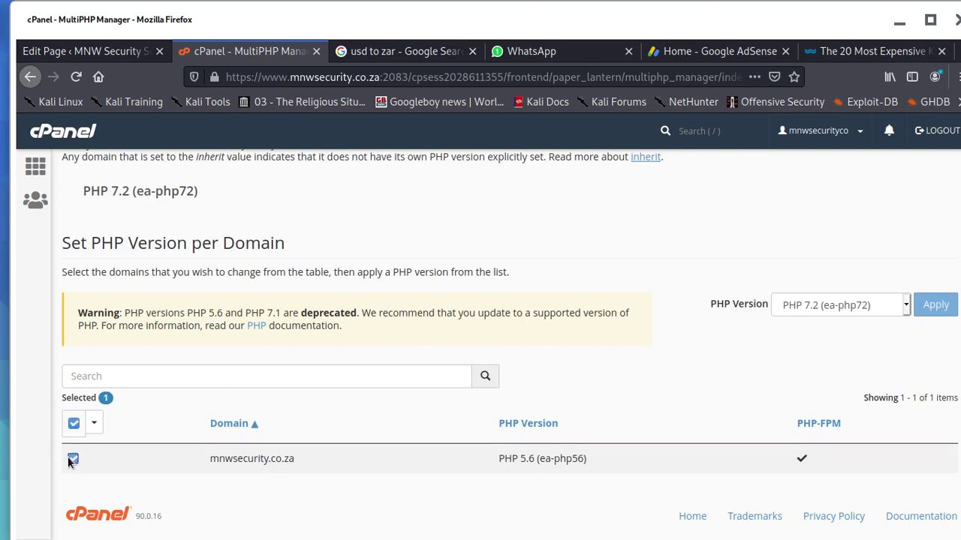
pyautogui.click(884, 309)
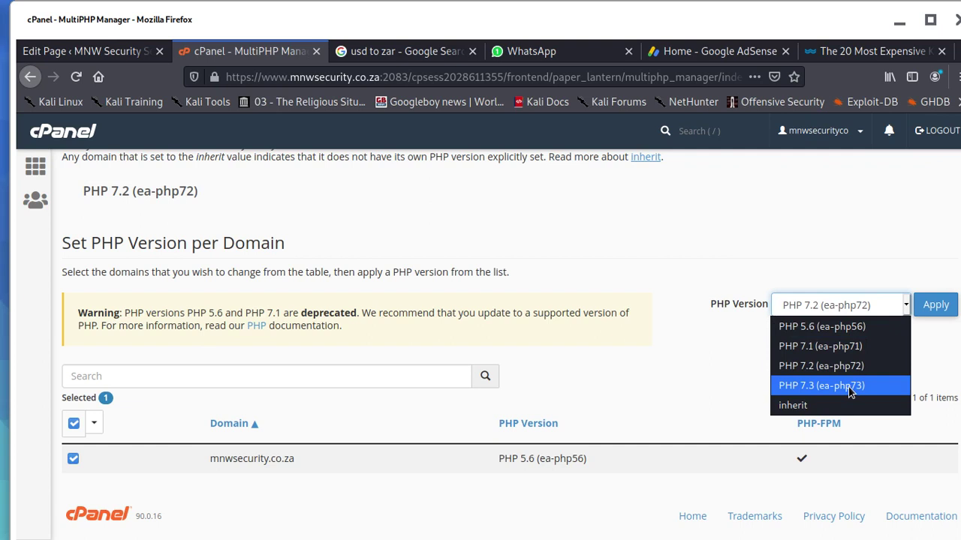
pyautogui.click(849, 388)
pyautogui.click(936, 304)
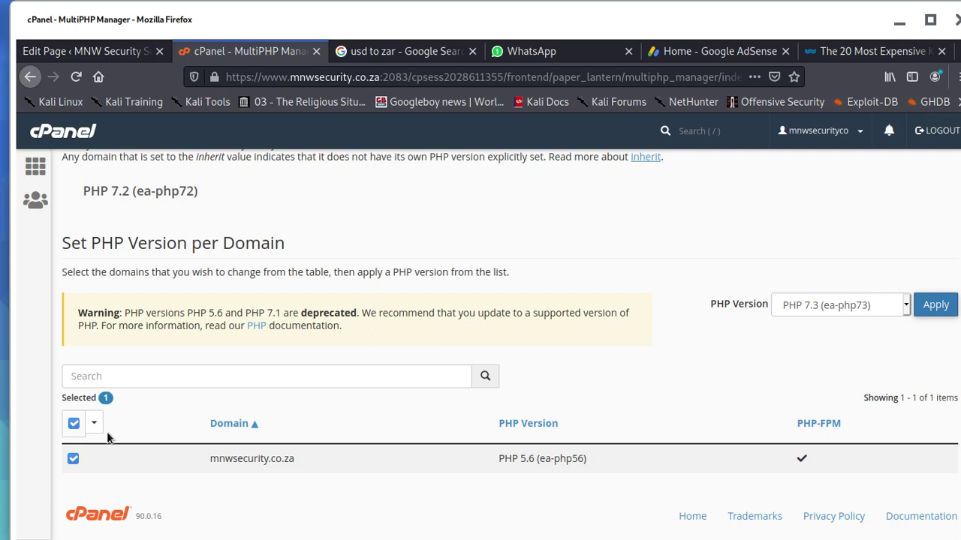
pyautogui.click(71, 458)
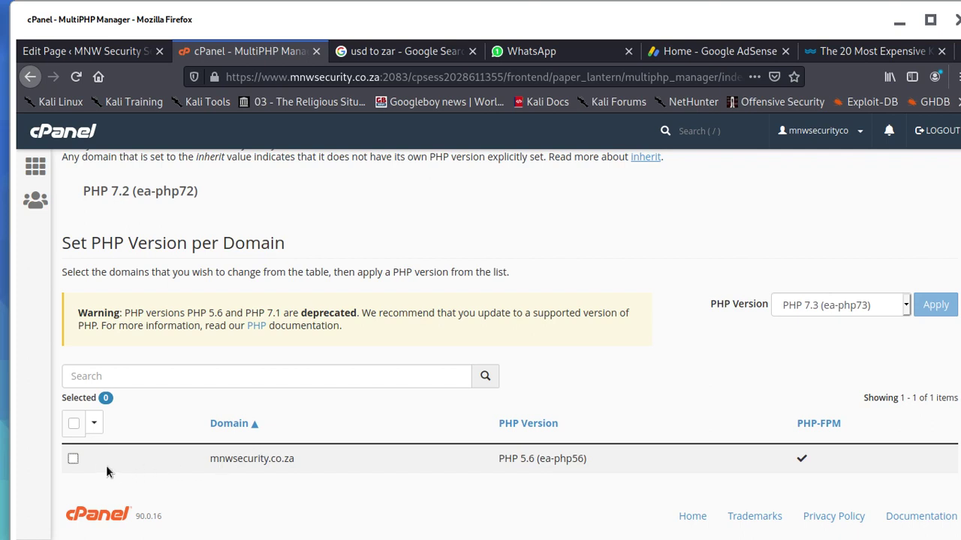
pyautogui.click(73, 458)
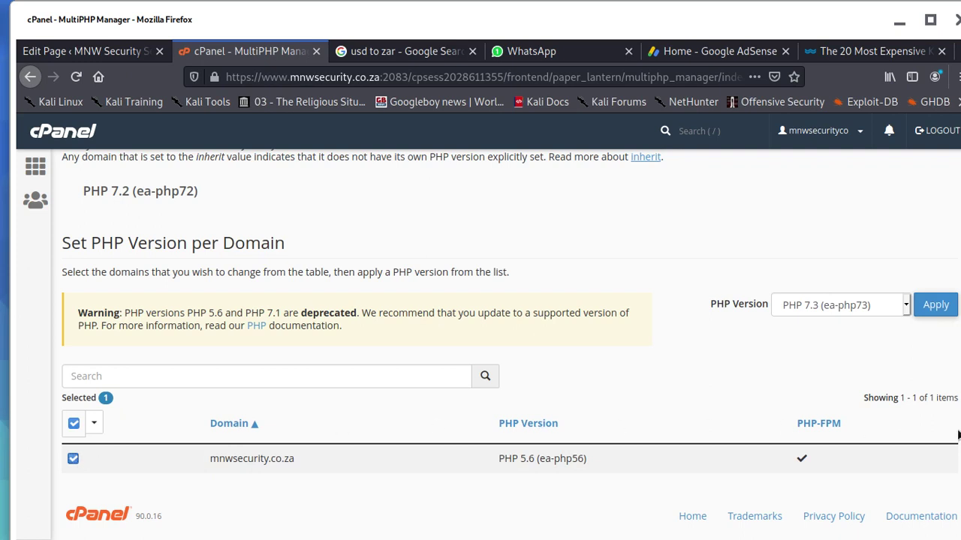
pyautogui.click(883, 305)
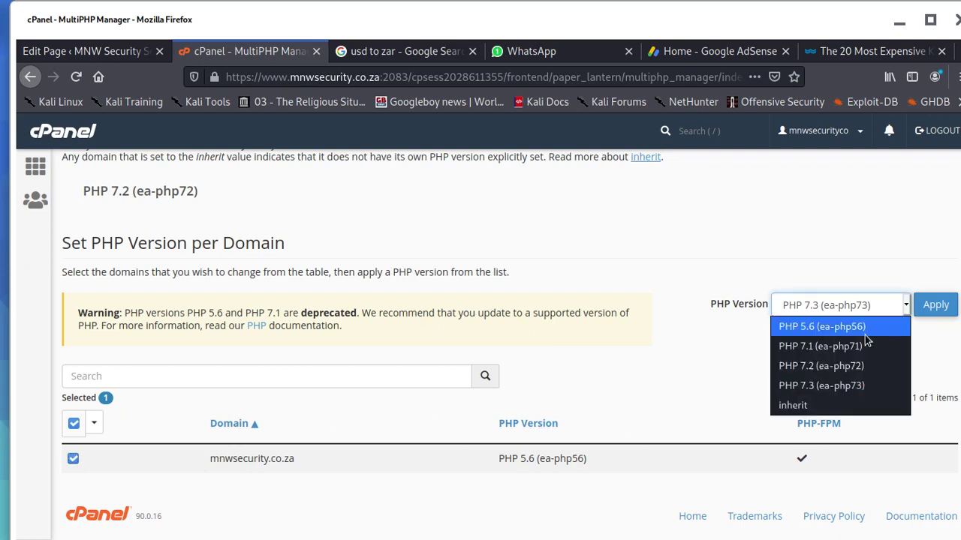
pyautogui.click(840, 386)
pyautogui.click(933, 304)
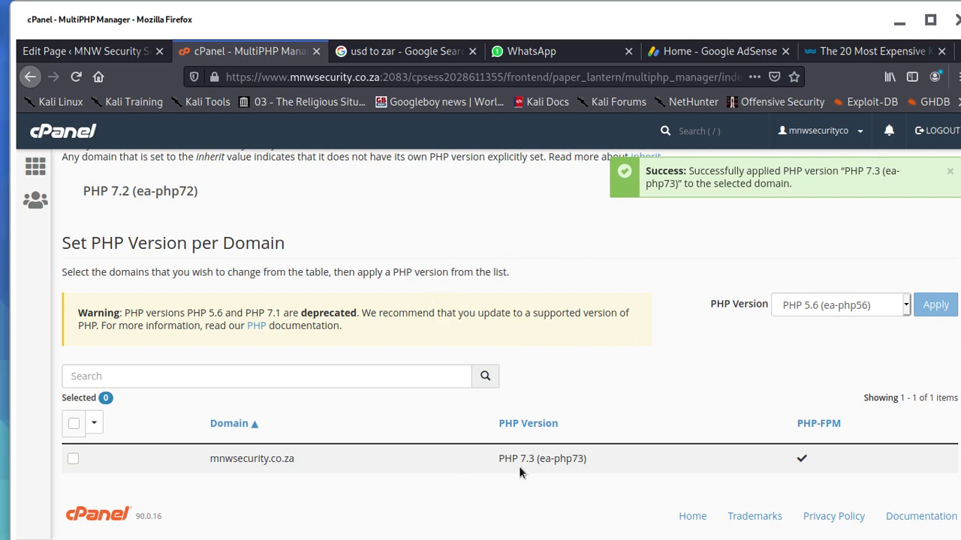
# Reload the MultiPHP Manager page and check the PHP version listed for the domain.
pyautogui.click(510, 78)
pyautogui.press('Escape')
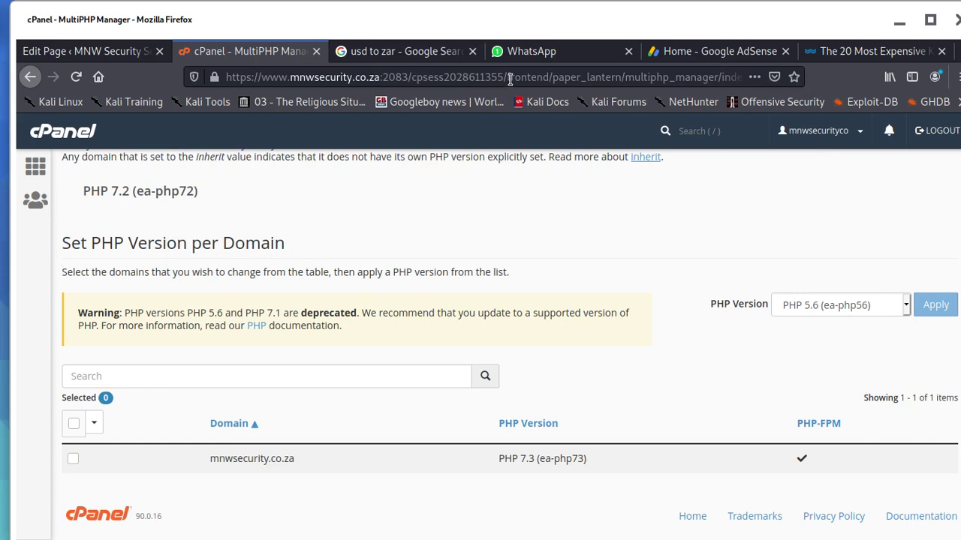
pyautogui.click(510, 78)
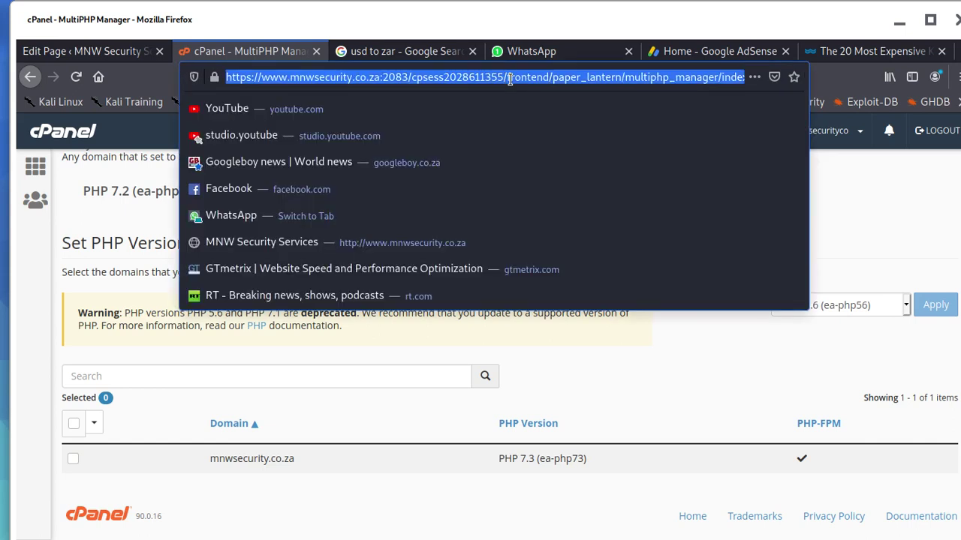
pyautogui.press('F5')
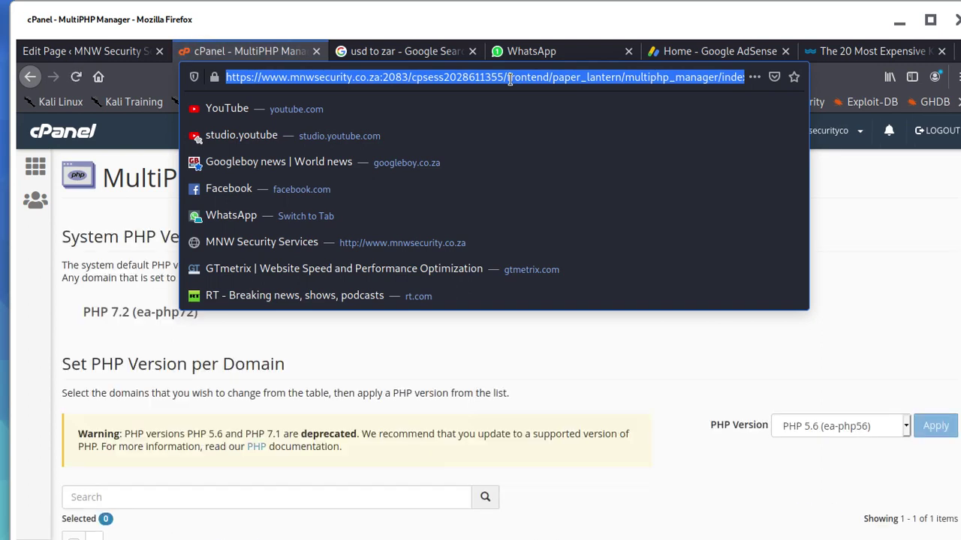
pyautogui.click(601, 361)
pyautogui.scroll(-3, 604, 353)
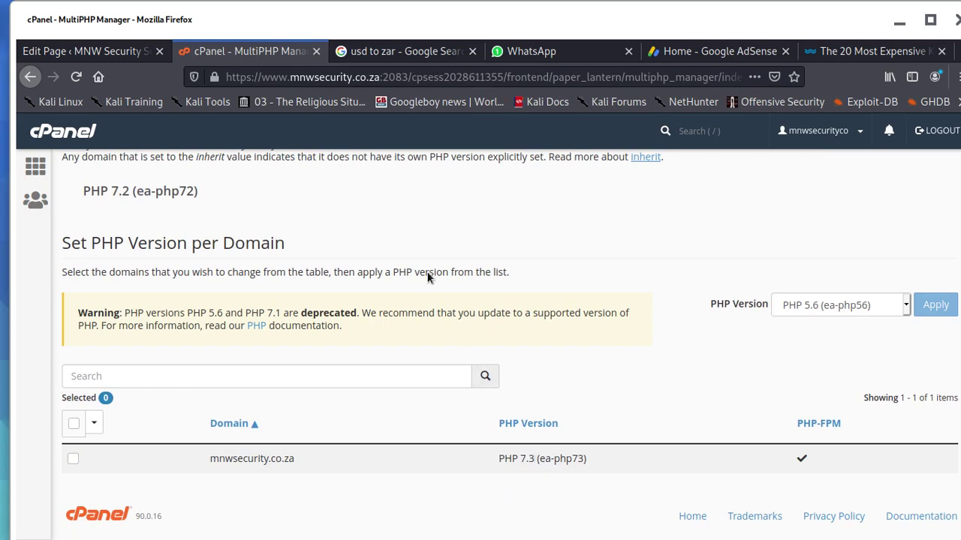
# Switch to the WordPress page editor, reload it and examine the plugin version notices.
pyautogui.click(98, 51)
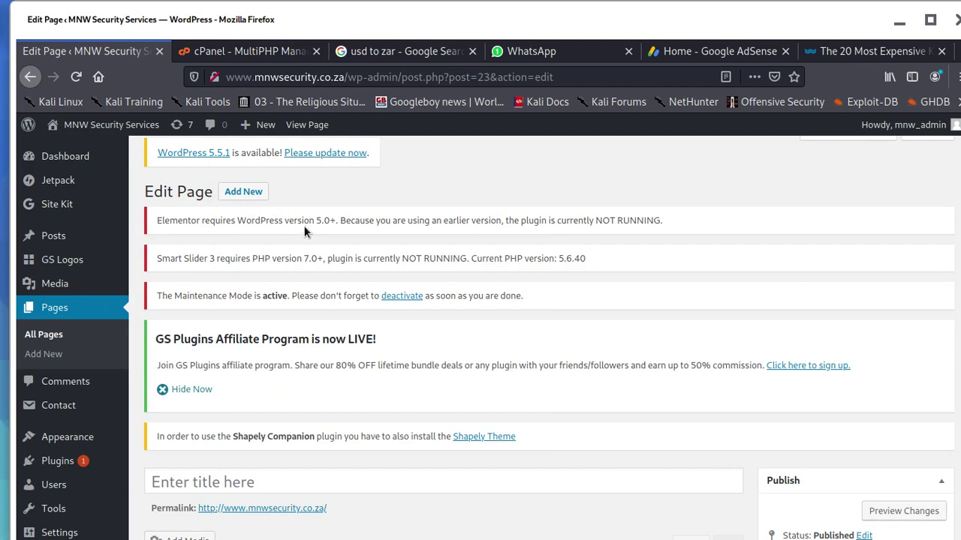
pyautogui.click(317, 77)
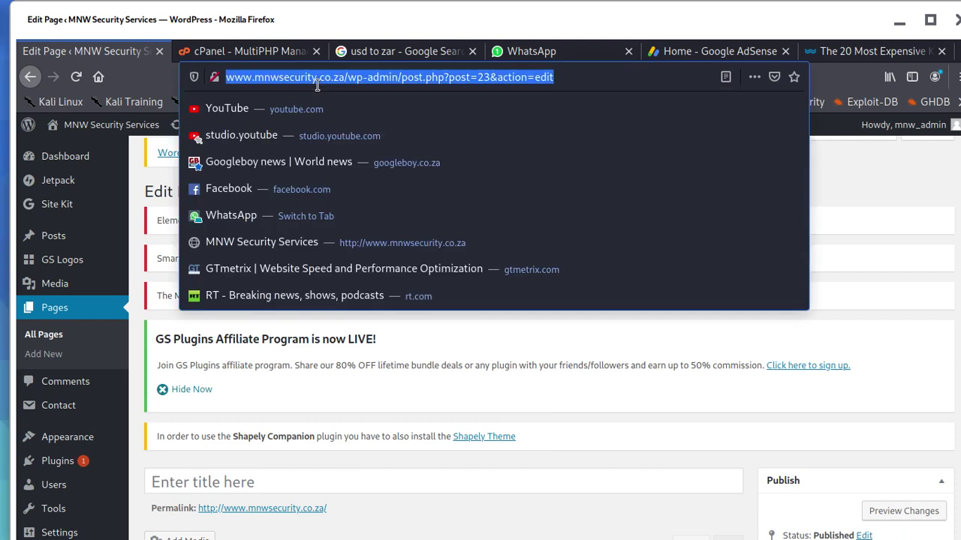
pyautogui.click(317, 77)
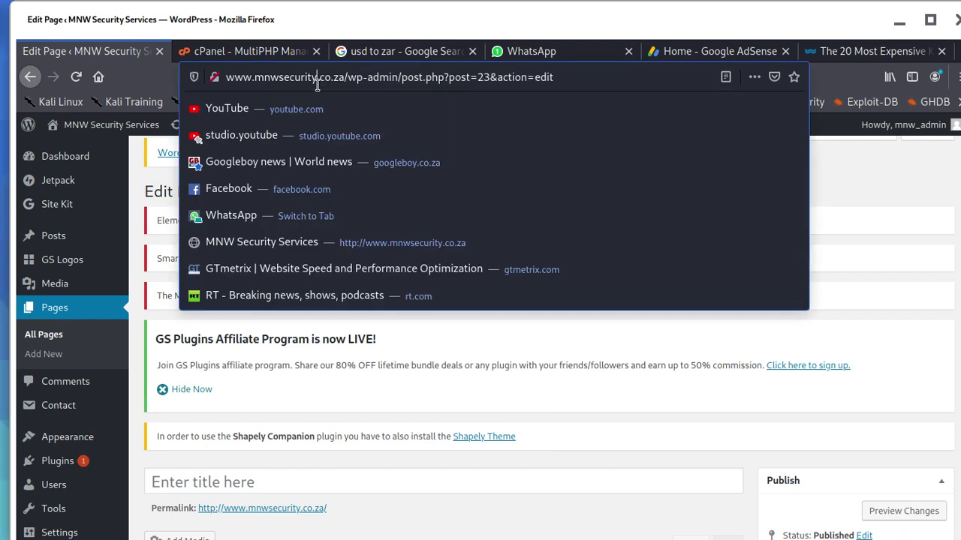
pyautogui.press('Return')
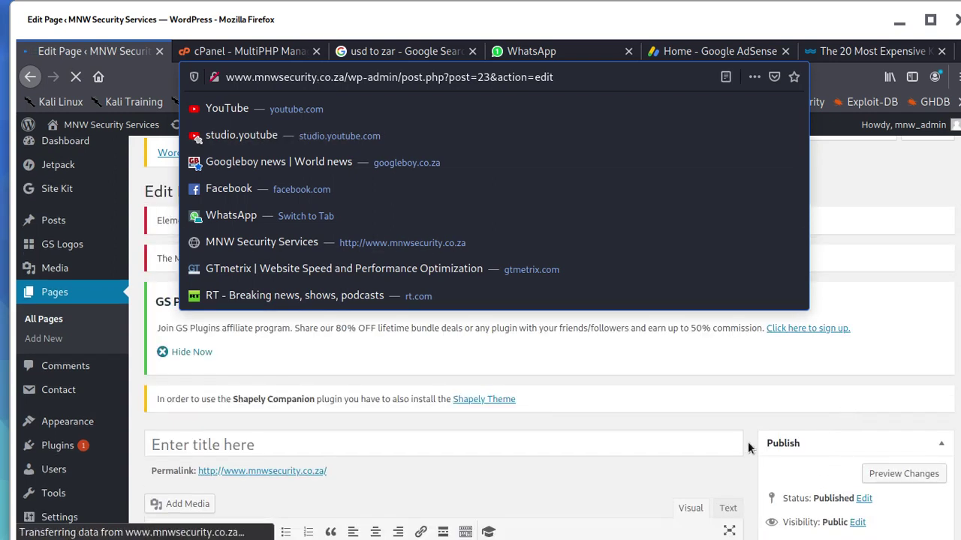
pyautogui.click(563, 374)
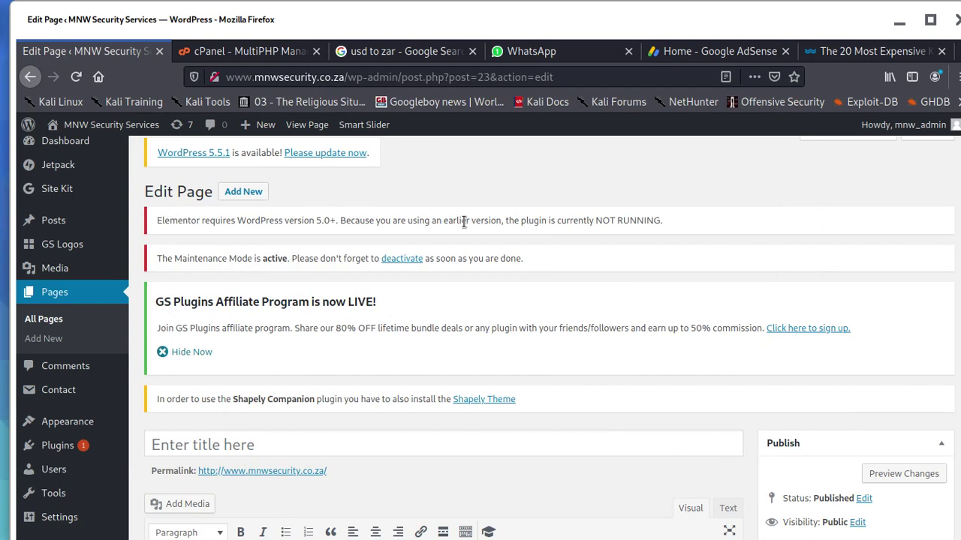
pyautogui.click(392, 76)
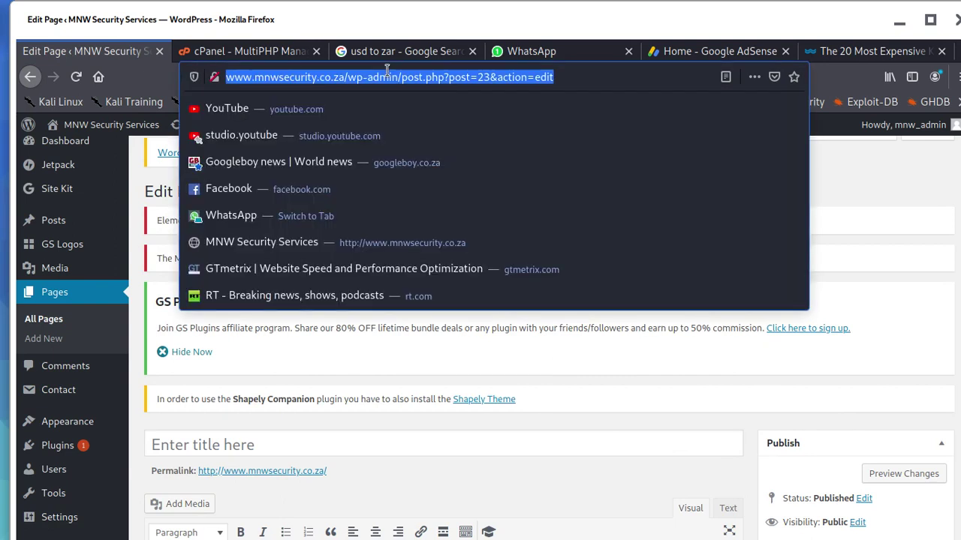
pyautogui.press('Return')
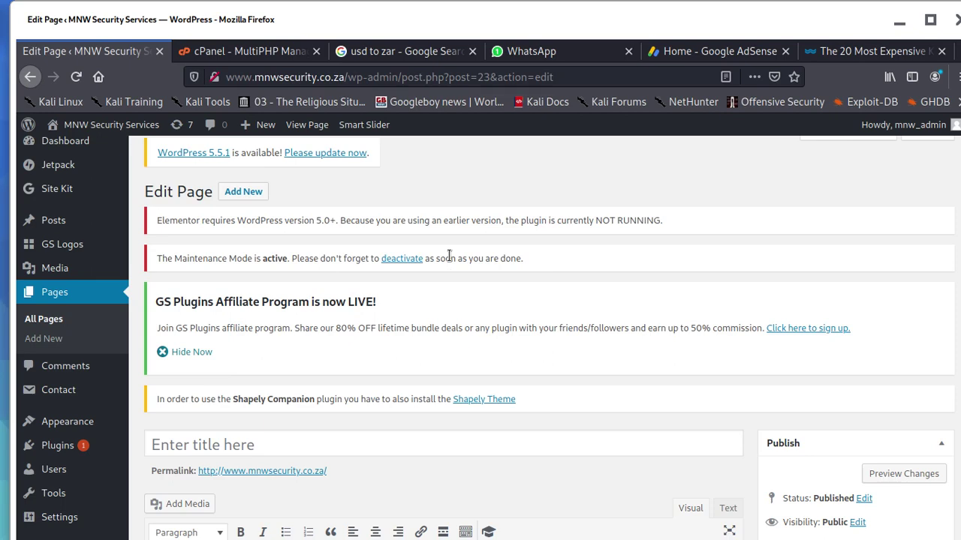
pyautogui.scroll(-5, 375, 322)
pyautogui.scroll(5, 354, 341)
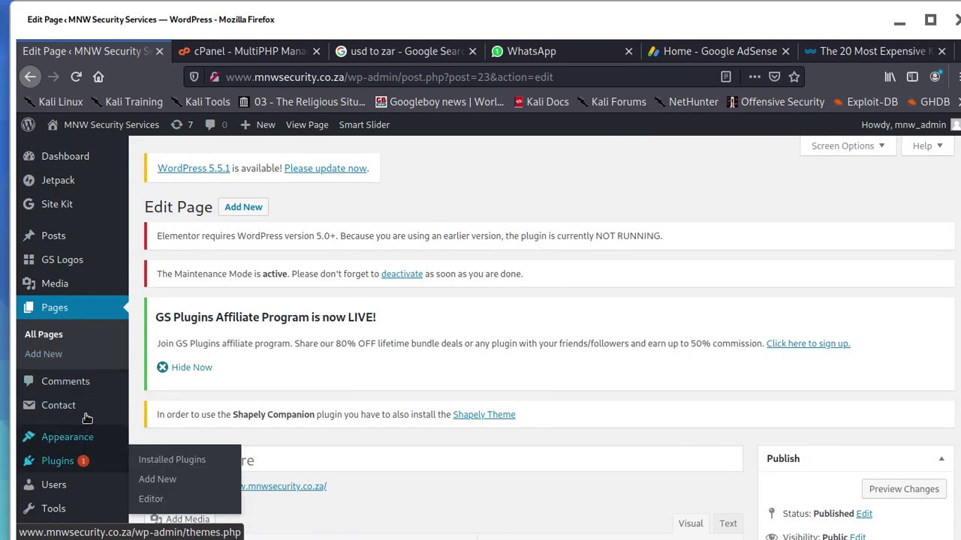
# Open the installed plugins list and look over its notices and entries.
pyautogui.click(75, 463)
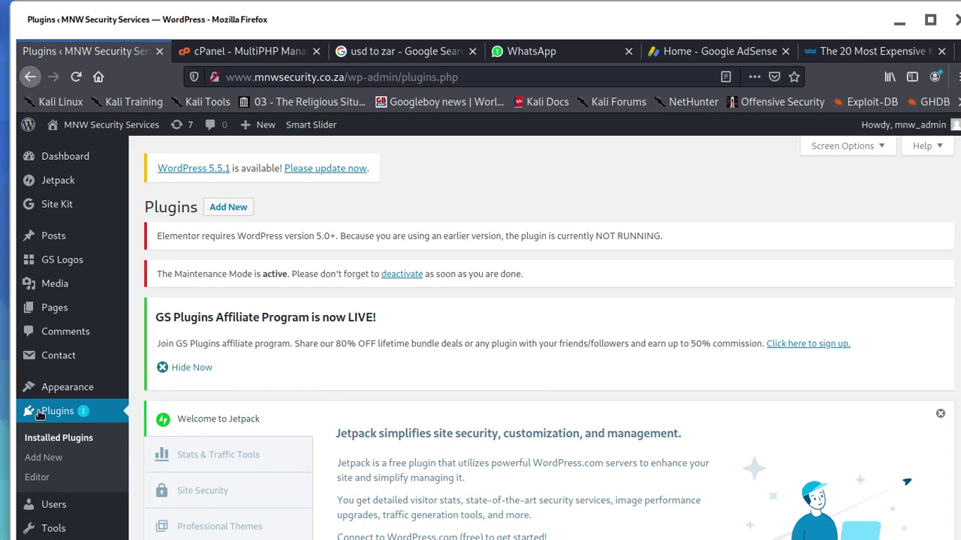
pyautogui.scroll(-5, 293, 366)
pyautogui.scroll(5, 296, 371)
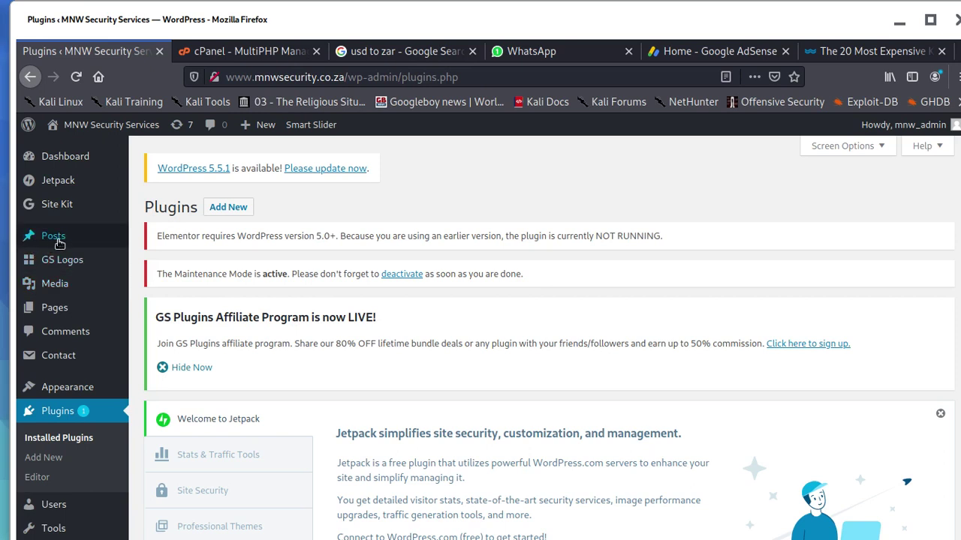
# Open the untitled front page for editing from the site's page list and look over its editor.
pyautogui.moveTo(64, 248)
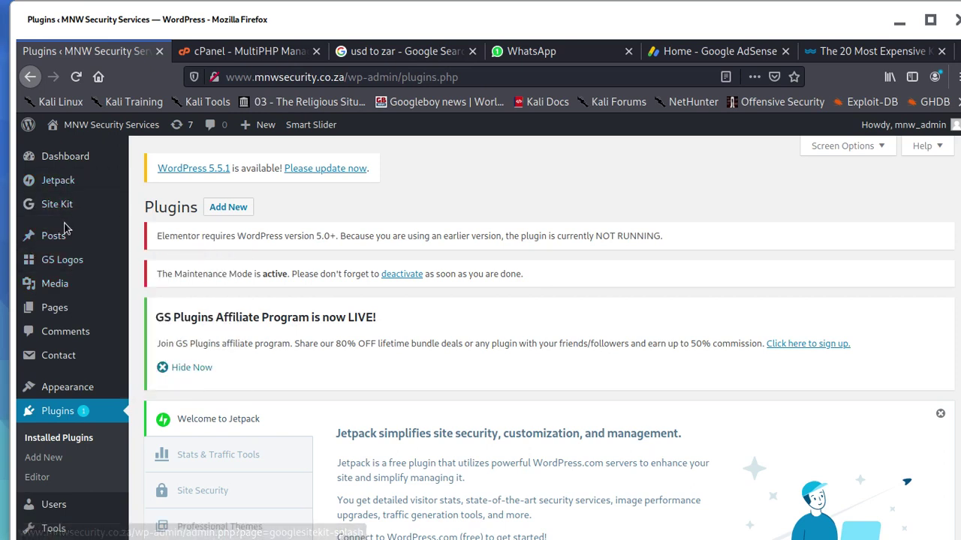
pyautogui.click(67, 310)
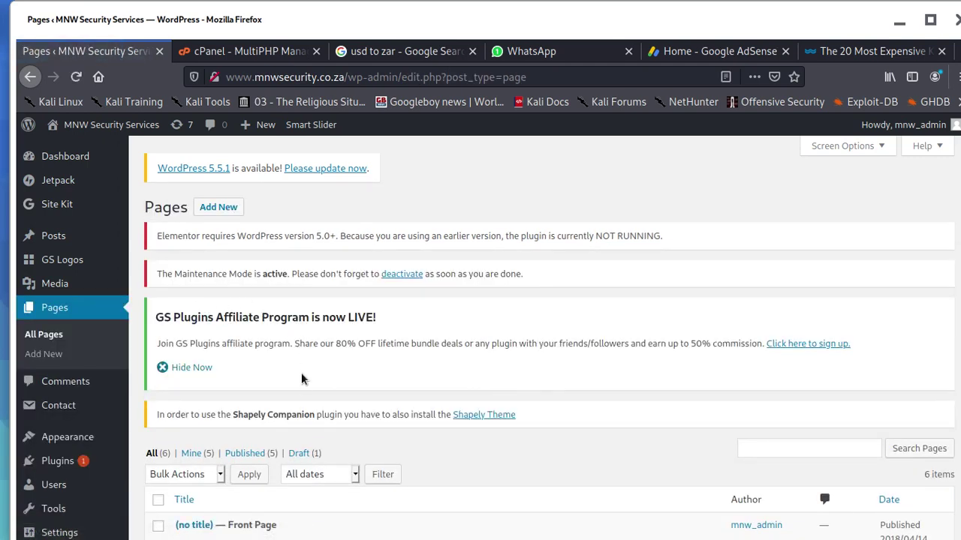
pyautogui.scroll(-3, 293, 371)
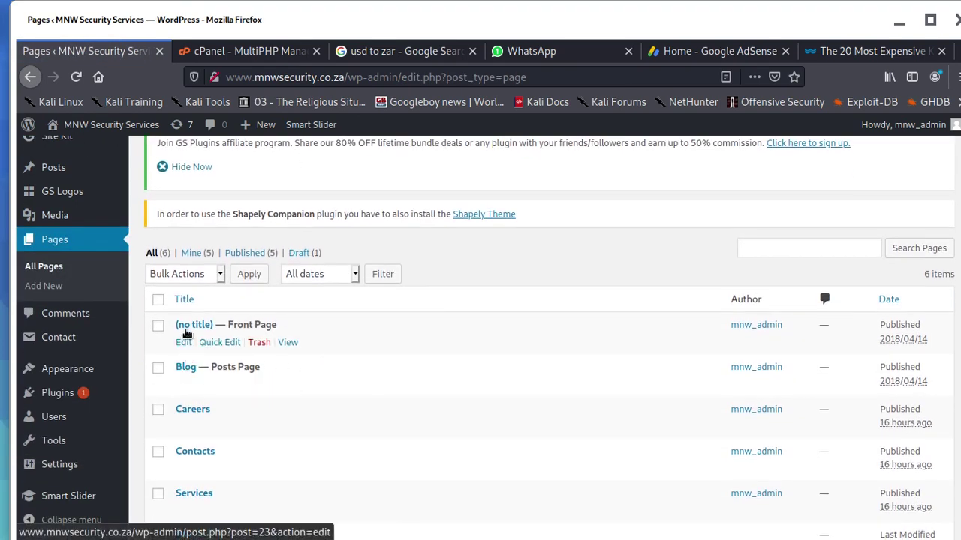
pyautogui.click(181, 342)
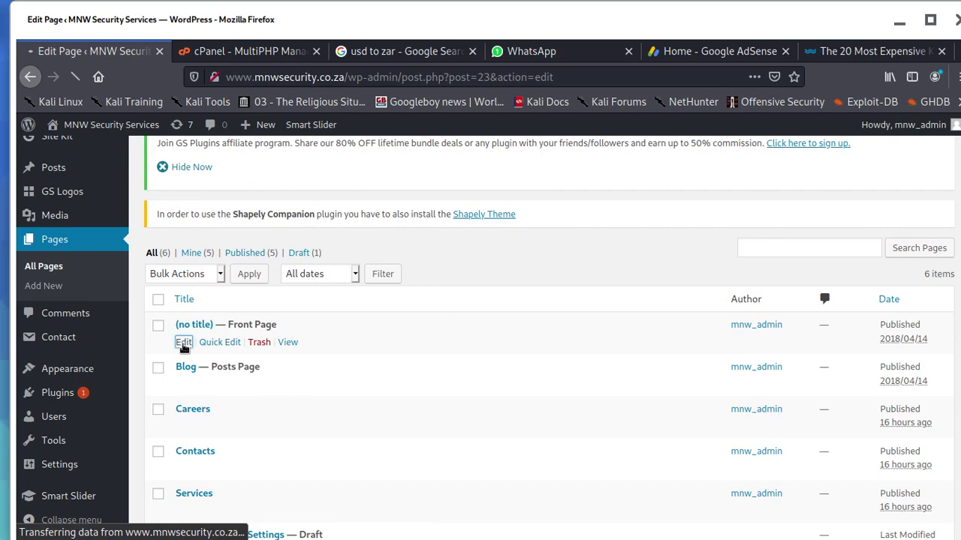
pyautogui.scroll(-3, 308, 381)
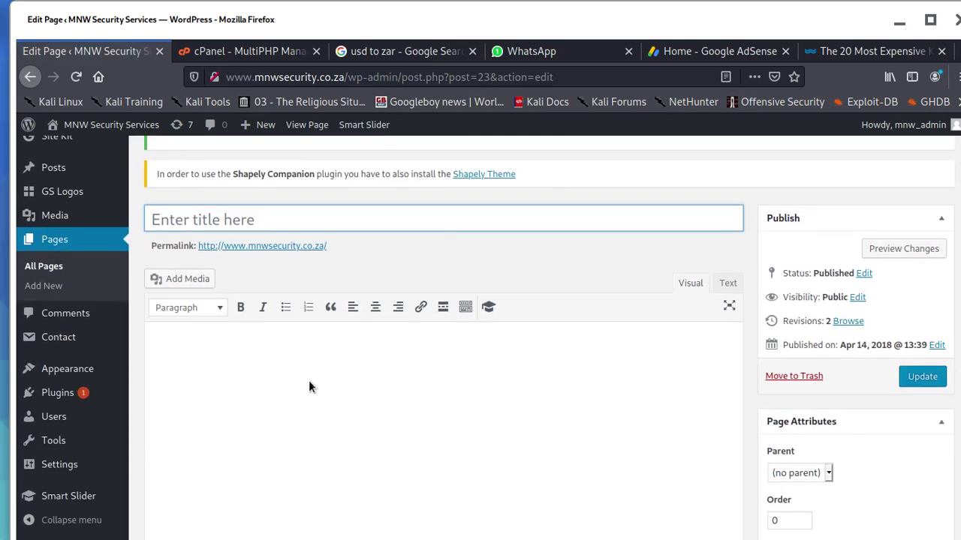
pyautogui.scroll(1, 315, 375)
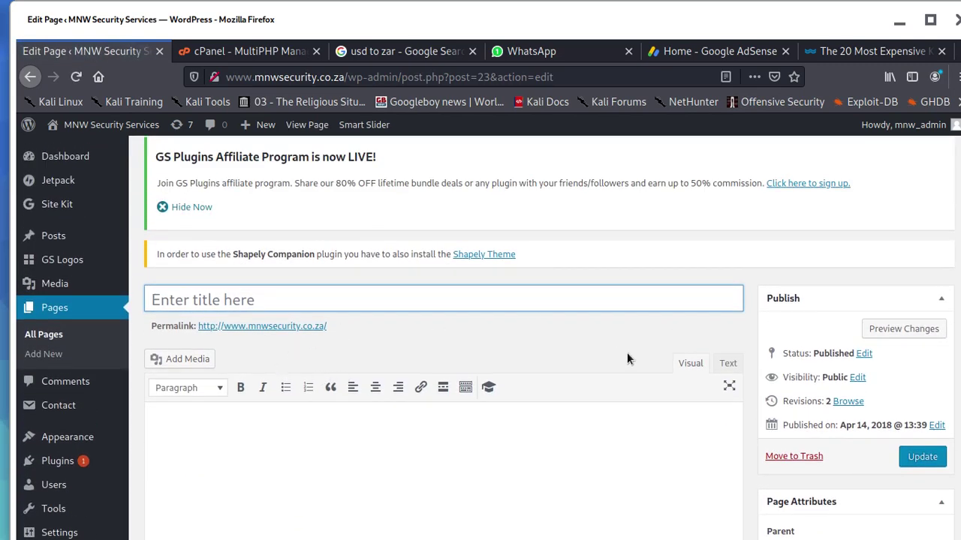
# Examine the notices, the content area and the publishing settings in the untitled page's editor.
pyautogui.scroll(4, 627, 359)
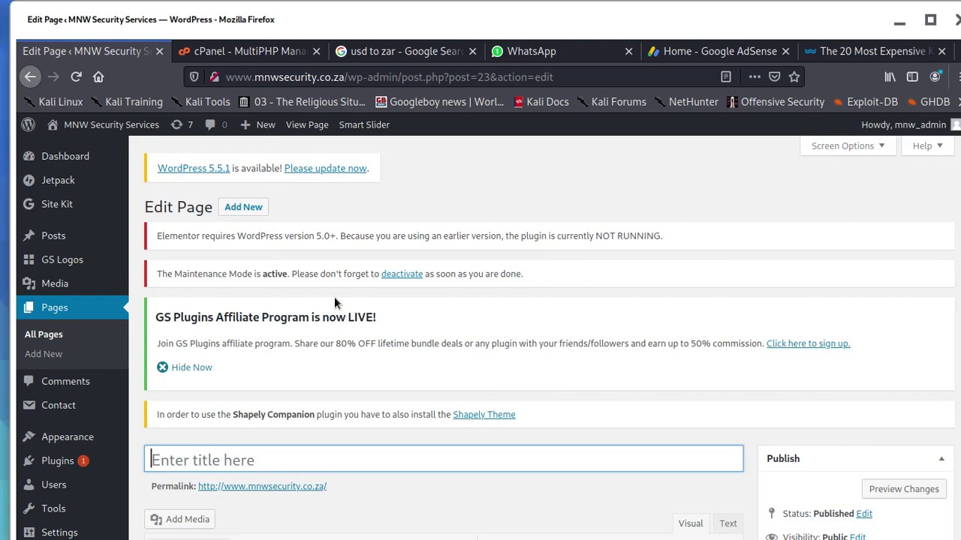
pyautogui.scroll(-6, 358, 317)
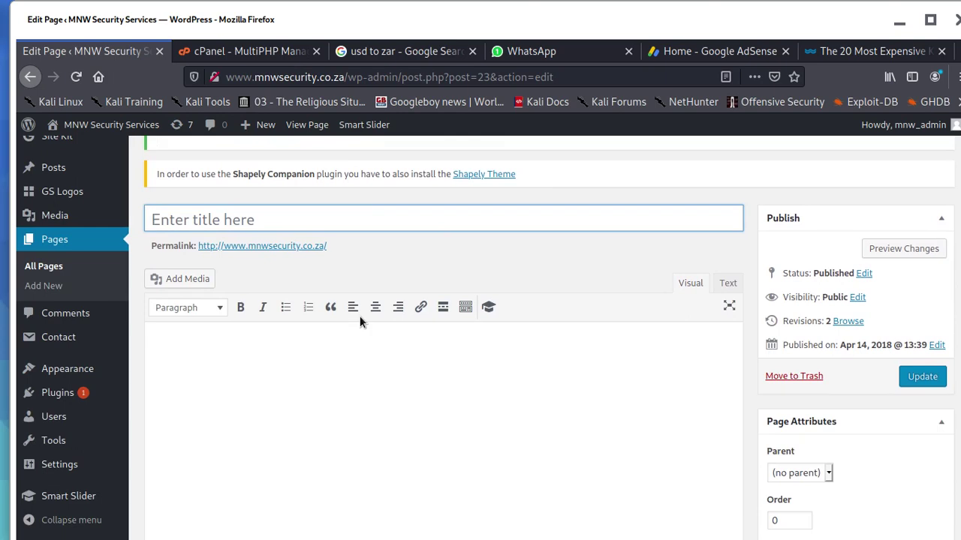
pyautogui.scroll(-3, 359, 321)
pyautogui.scroll(6, 361, 308)
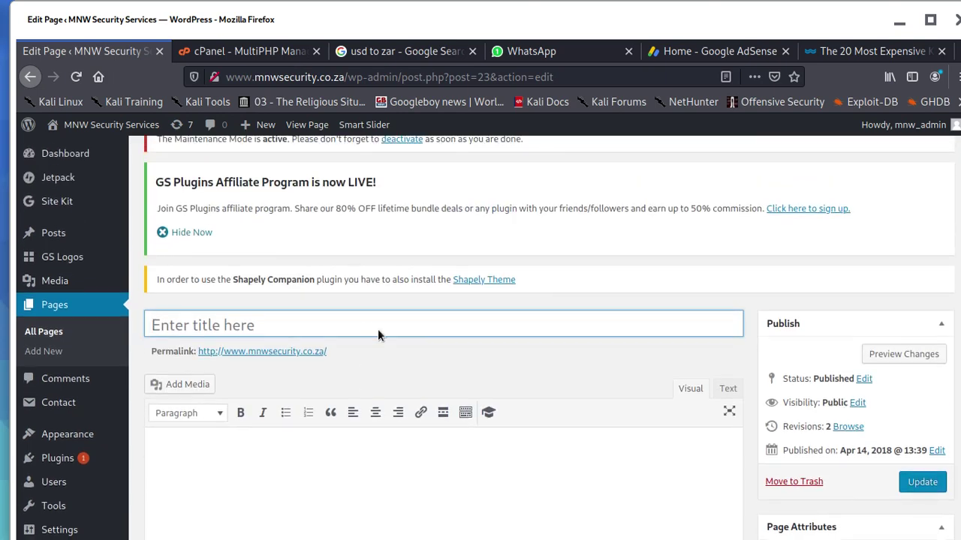
pyautogui.scroll(-6, 380, 327)
pyautogui.scroll(4, 381, 326)
pyautogui.scroll(5, 381, 324)
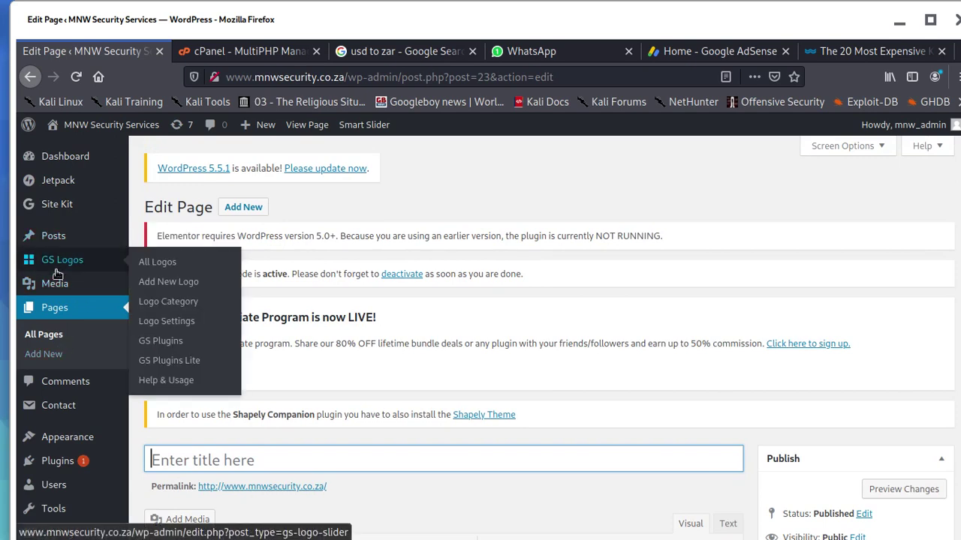
# Return to the installed plugins list and look through its entries for the Elementor plugin.
pyautogui.click(69, 461)
pyautogui.scroll(-10, 342, 413)
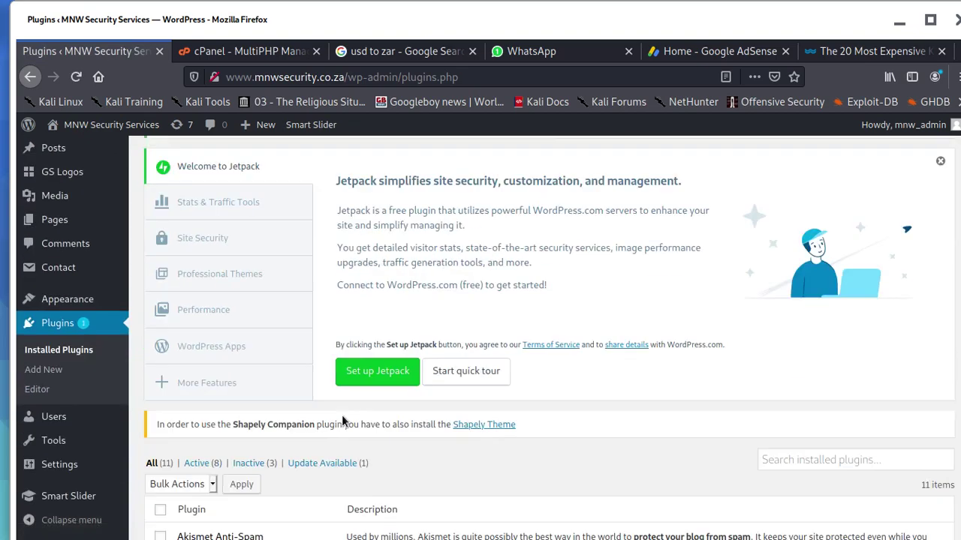
pyautogui.scroll(3, 261, 368)
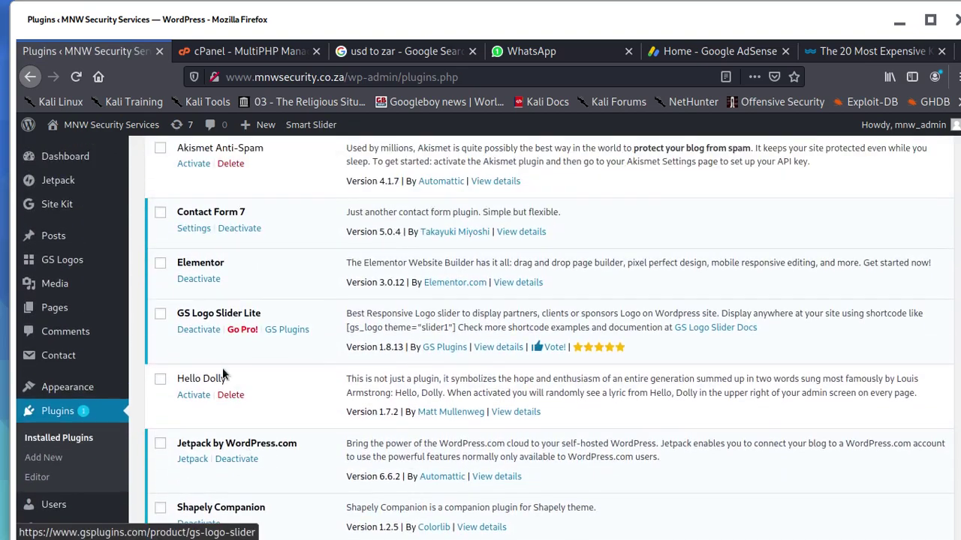
pyautogui.scroll(-5, 225, 406)
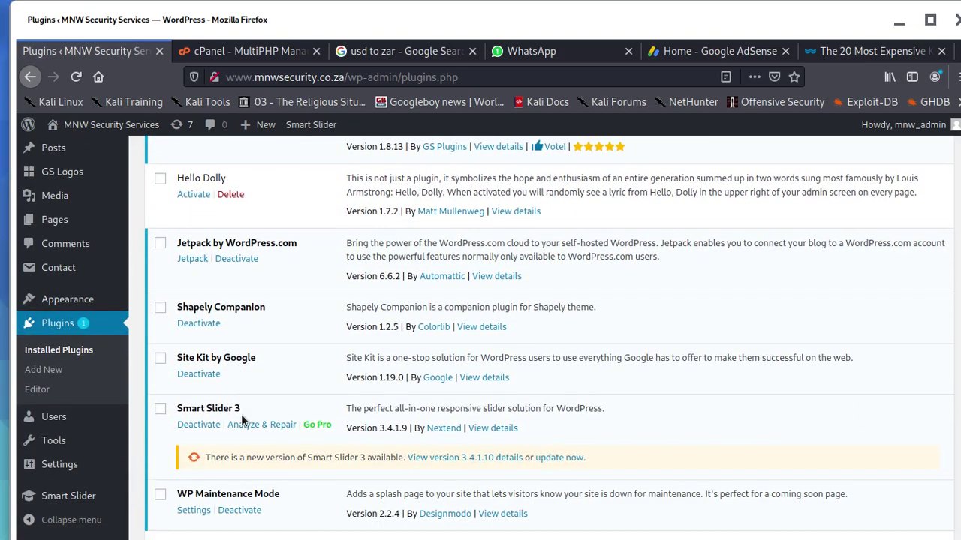
pyautogui.scroll(-3, 241, 415)
pyautogui.scroll(8, 258, 401)
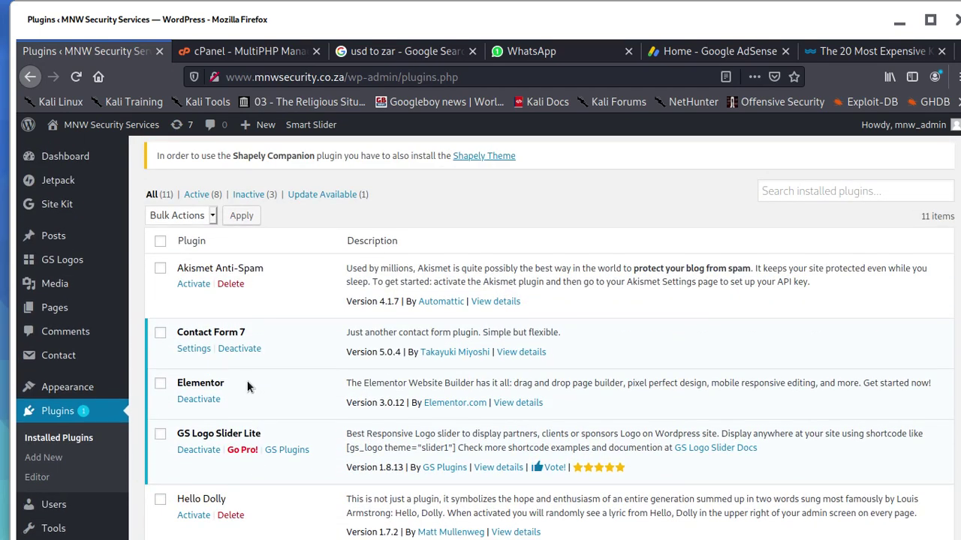
# Copy the Elementor plugin's name and deactivate that plugin in the installed plugins list.
pyautogui.moveTo(247, 380); pyautogui.dragTo(177, 384)
pyautogui.rightClick(200, 385)
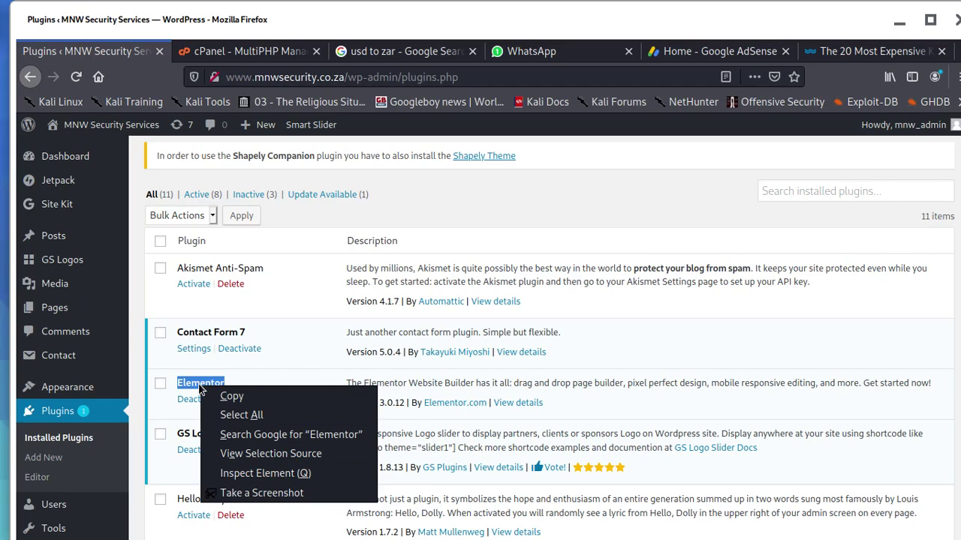
pyautogui.click(225, 396)
pyautogui.click(188, 403)
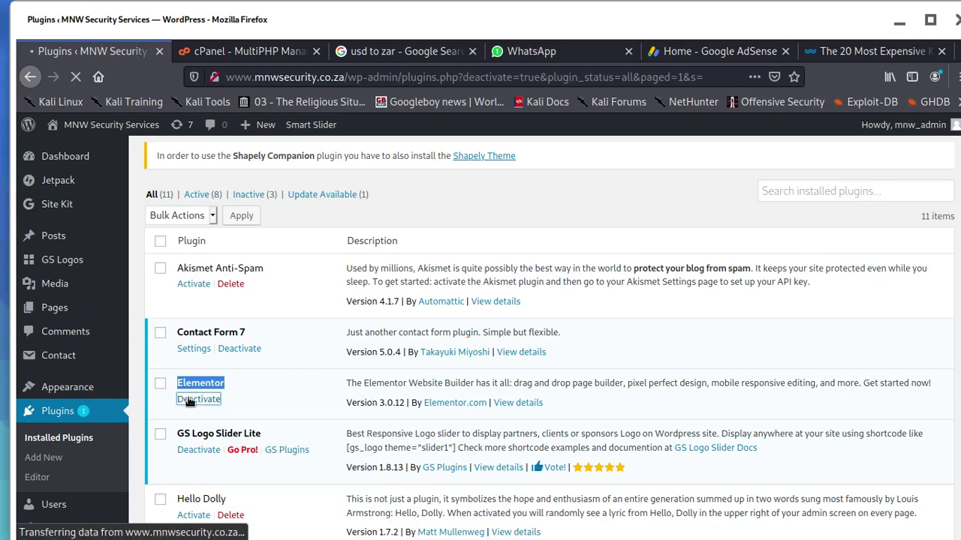
pyautogui.scroll(-1, 252, 357)
pyautogui.scroll(-10, 255, 356)
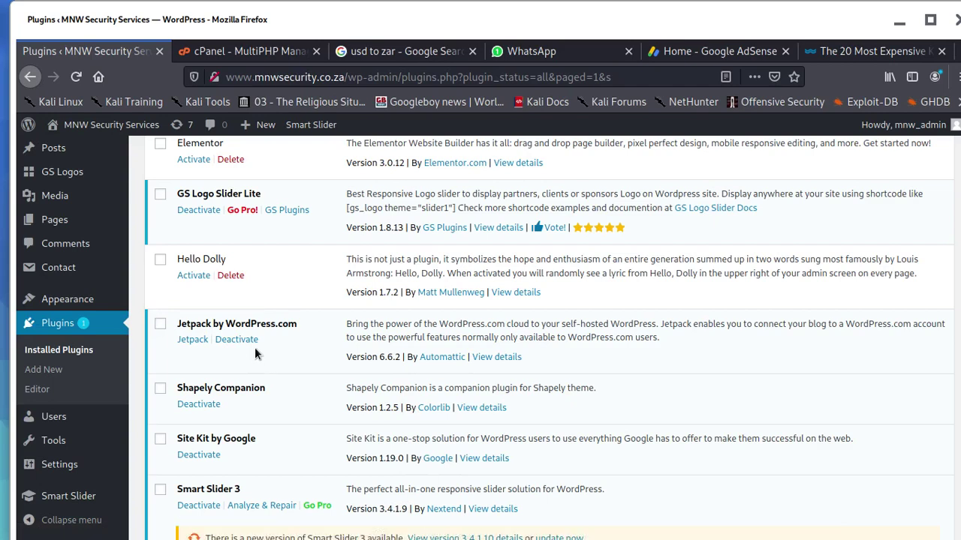
# Open the site's posts list and check which notices are shown with Elementor deactivated.
pyautogui.click(56, 156)
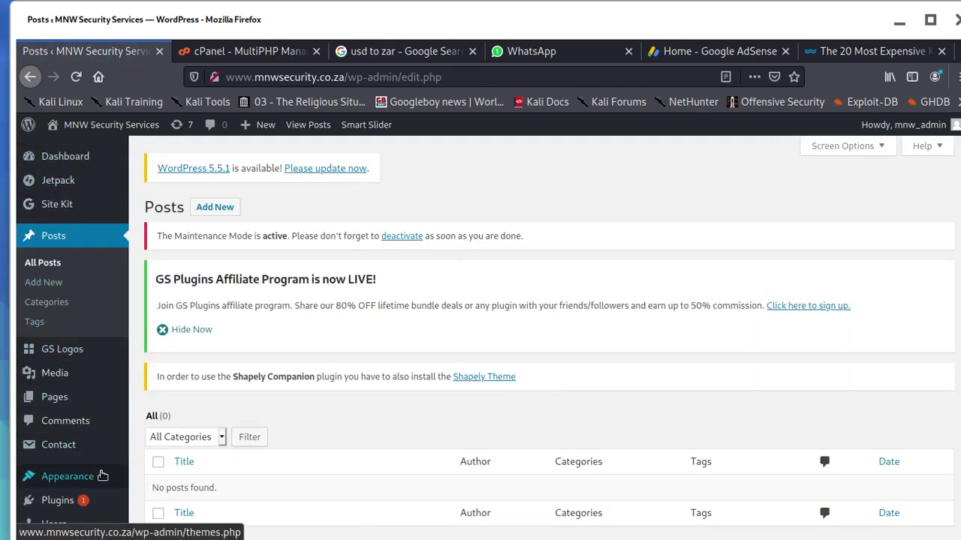
pyautogui.scroll(-3, 68, 406)
# Return to the installed plugins list and activate the Elementor plugin again.
pyautogui.moveTo(77, 448)
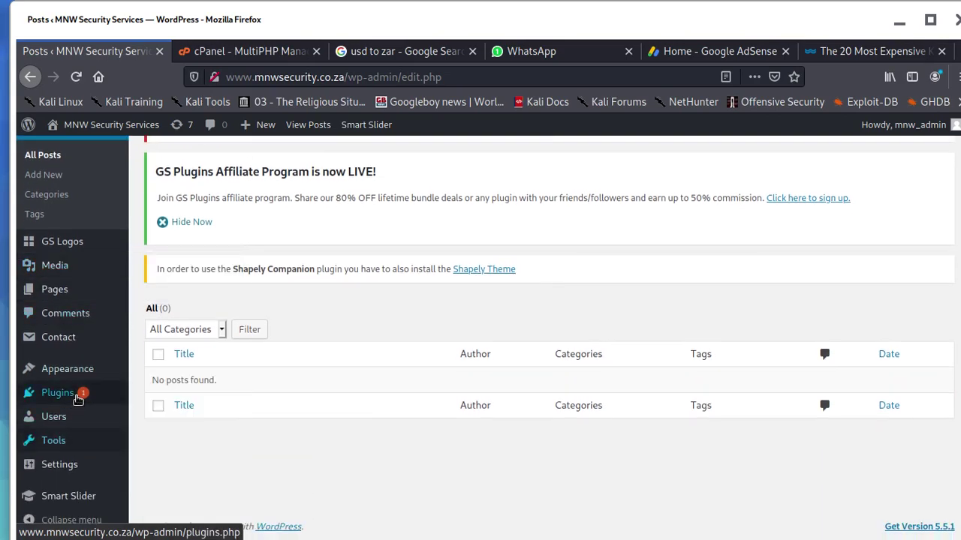
pyautogui.click(78, 392)
pyautogui.scroll(-7, 281, 417)
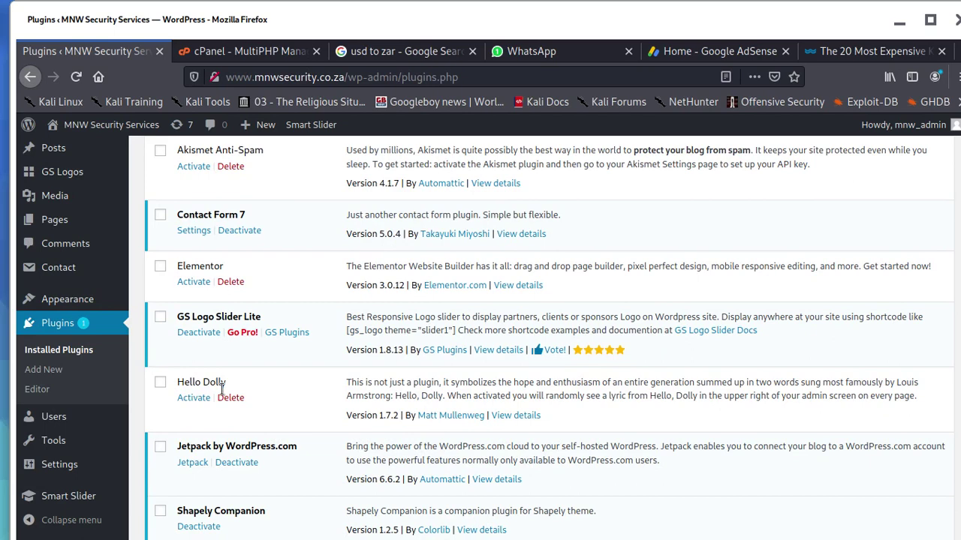
pyautogui.scroll(2, 210, 409)
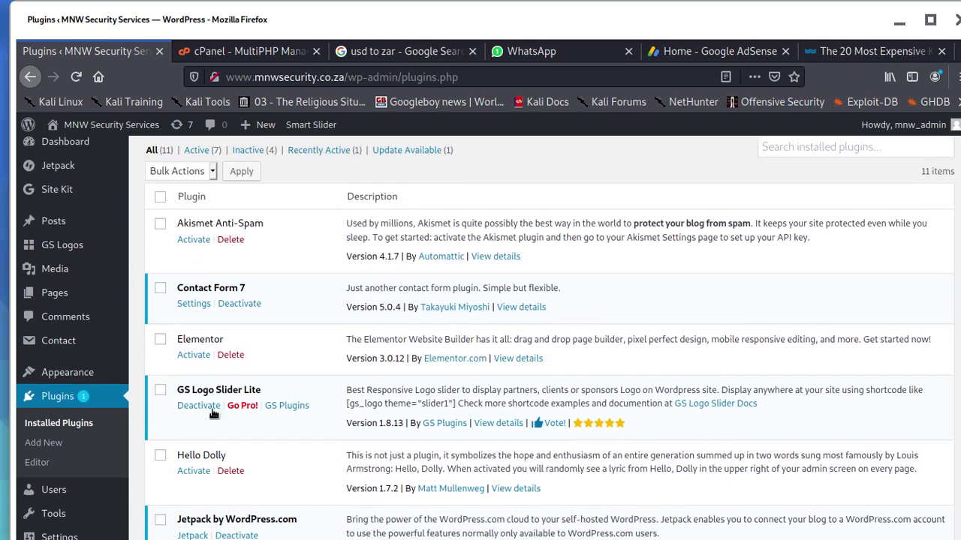
pyautogui.click(194, 362)
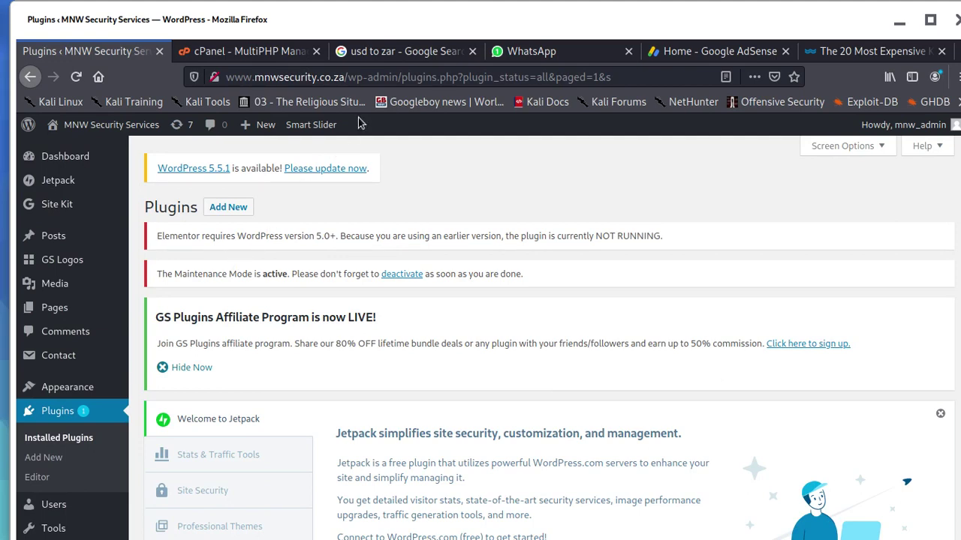
# Reload the installed plugins page and check its notices about Elementor's WordPress version requirement.
pyautogui.doubleClick(377, 77)
pyautogui.click(377, 76)
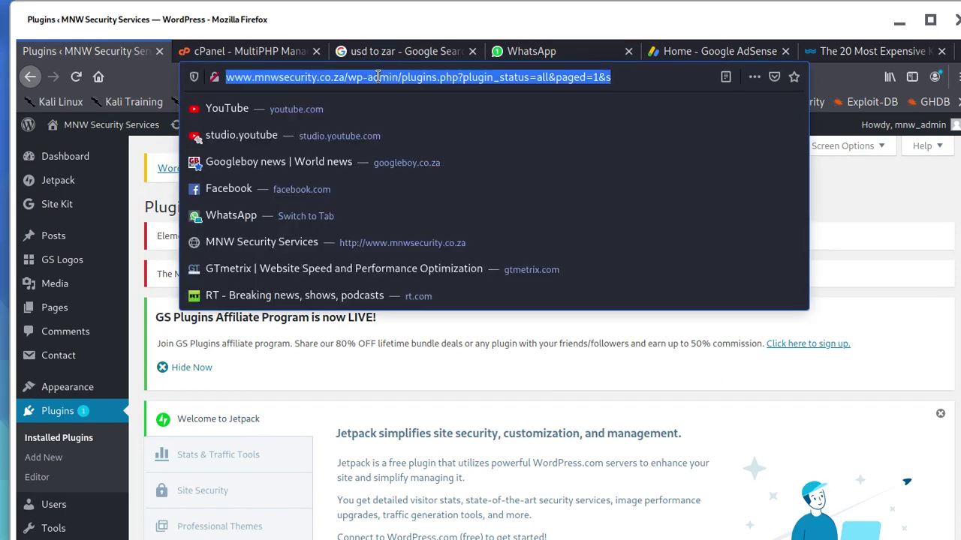
pyautogui.press('Return')
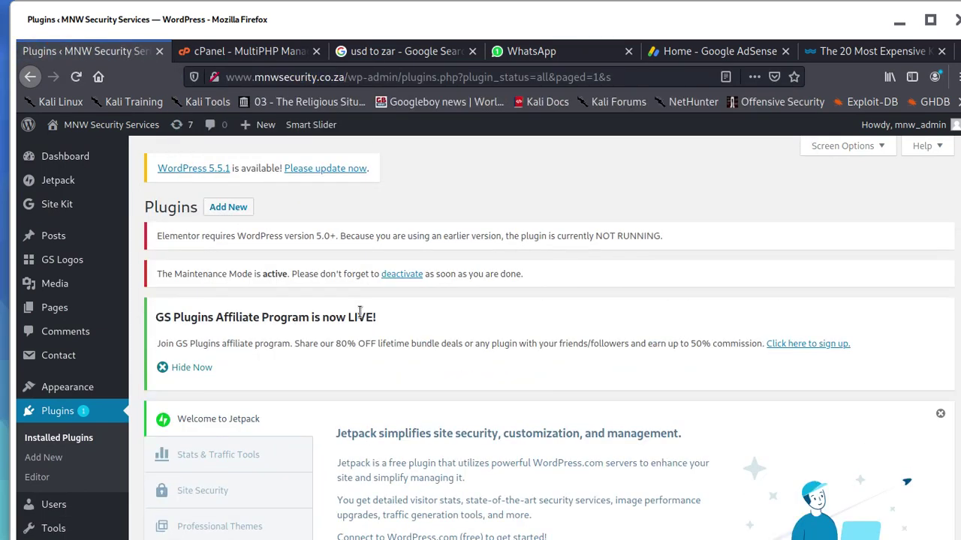
# Deactivate the Elementor plugin once more in the installed plugins list.
pyautogui.scroll(-7, 309, 398)
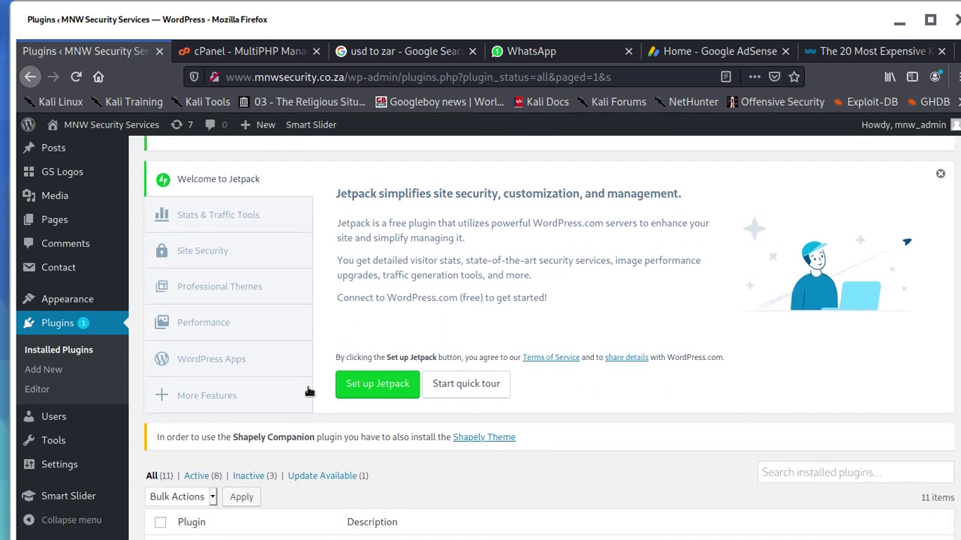
pyautogui.scroll(-1, 244, 364)
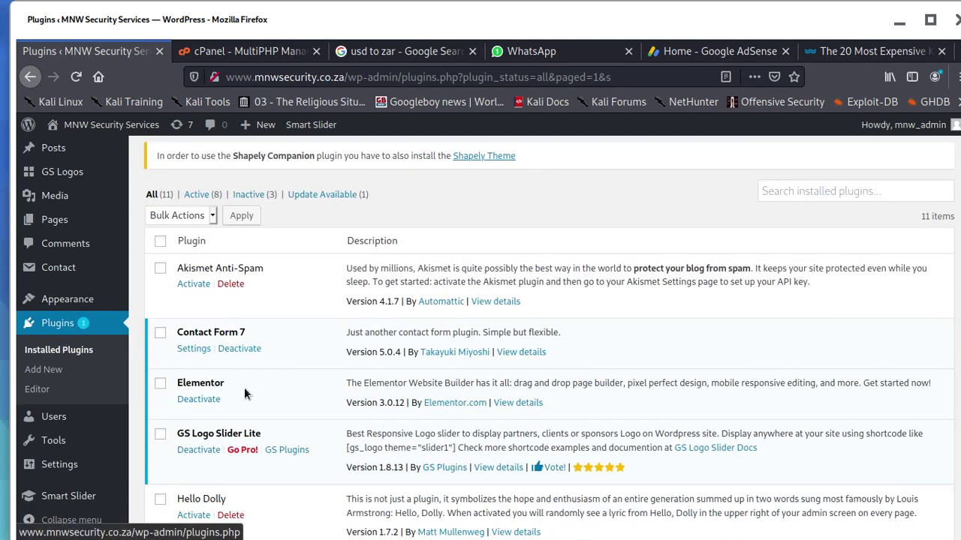
pyautogui.click(204, 400)
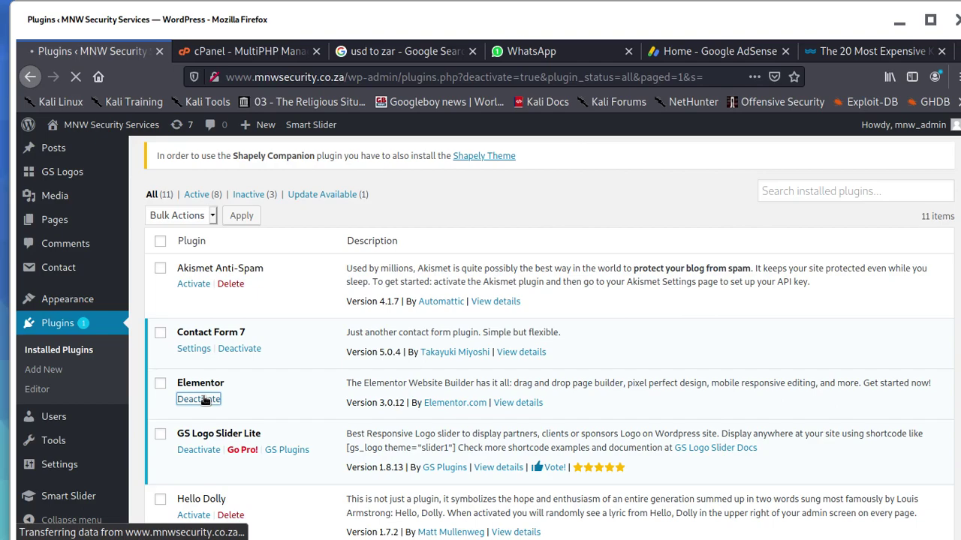
# Delete the deactivated Elementor plugin and its data from the installed plugins list.
pyautogui.scroll(-10, 204, 399)
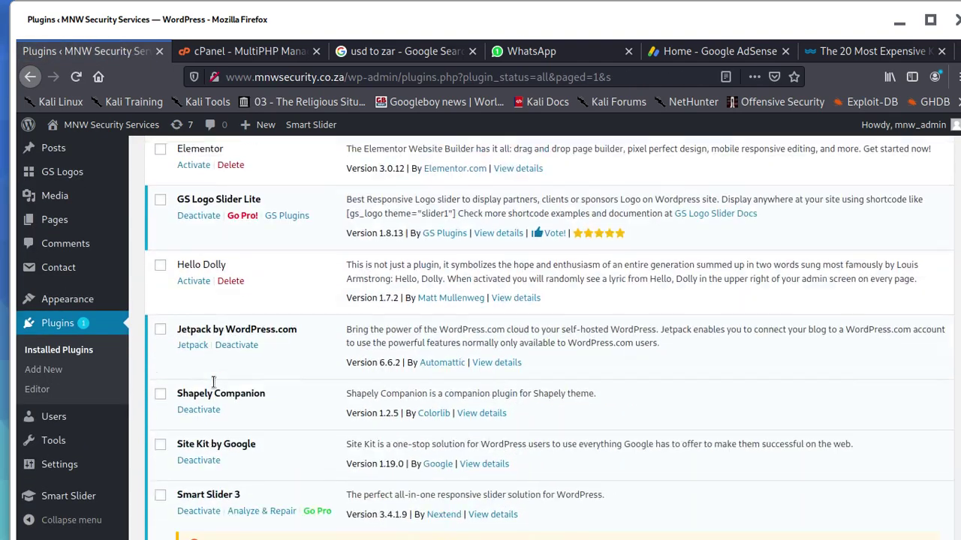
pyautogui.scroll(3, 213, 383)
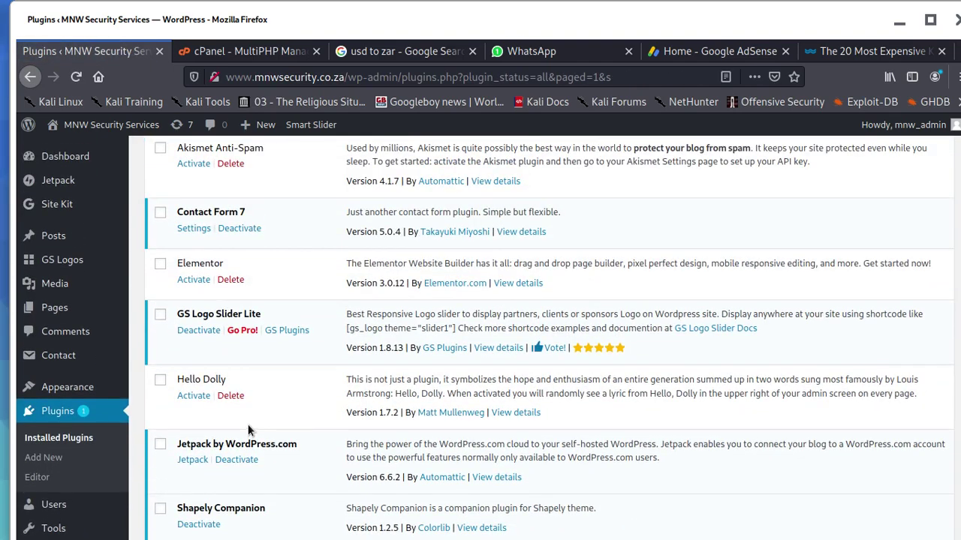
pyautogui.scroll(-3, 248, 424)
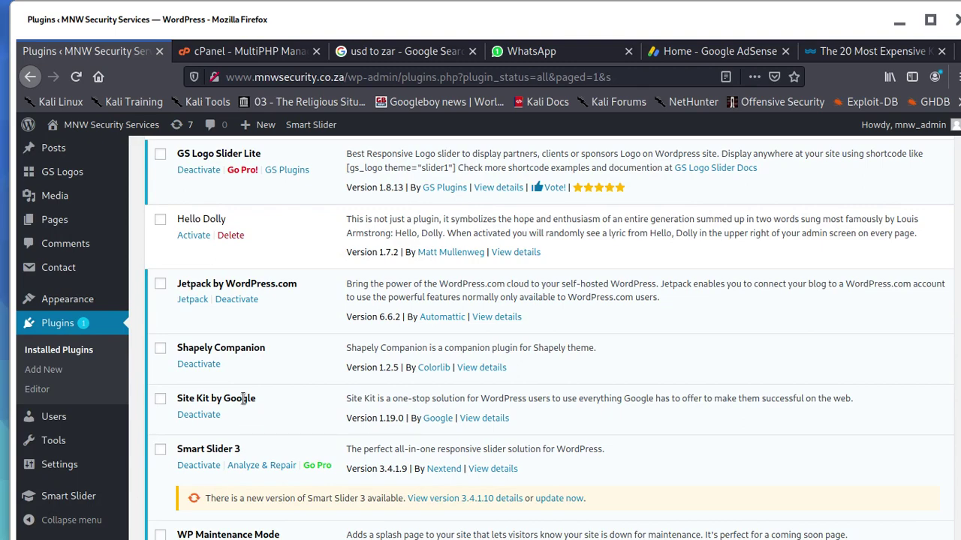
pyautogui.scroll(-3, 242, 403)
pyautogui.scroll(6, 242, 383)
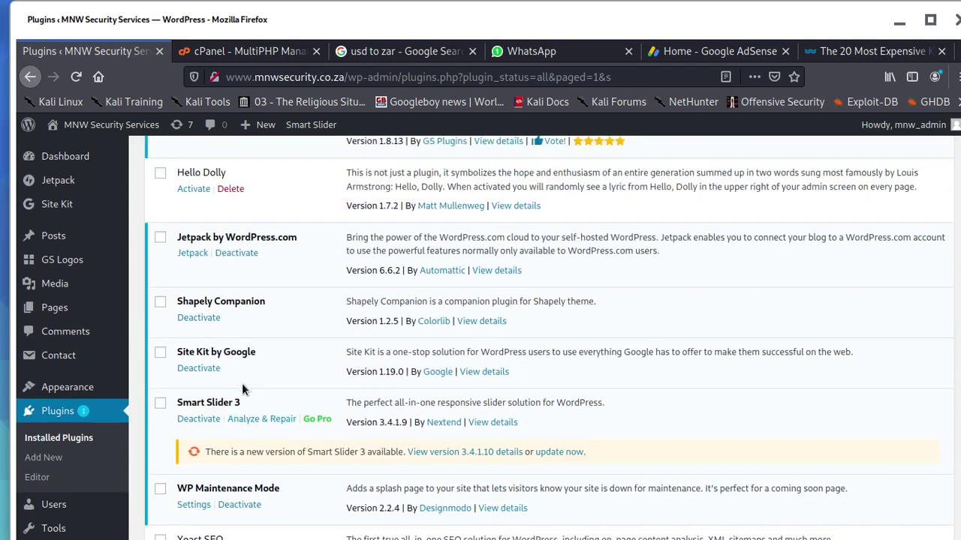
pyautogui.scroll(2, 242, 384)
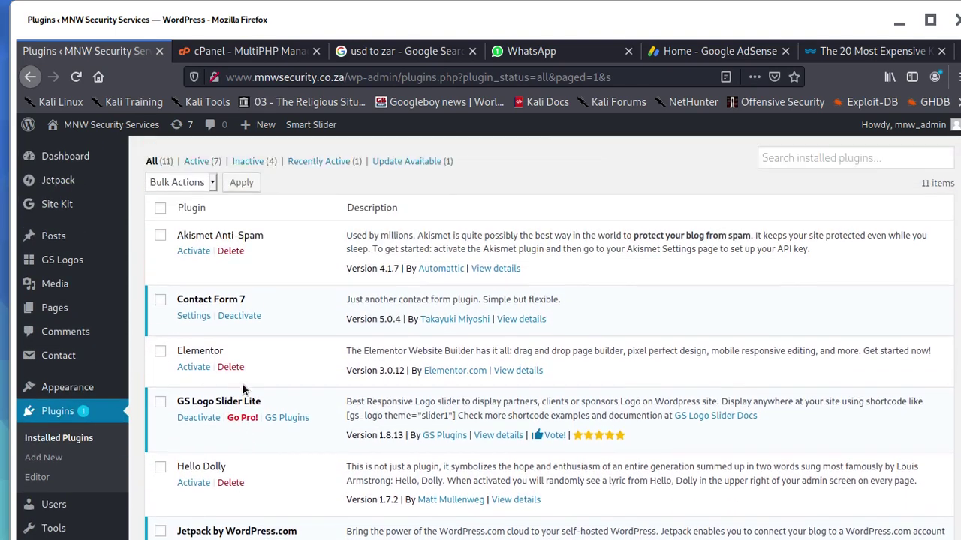
pyautogui.click(235, 401)
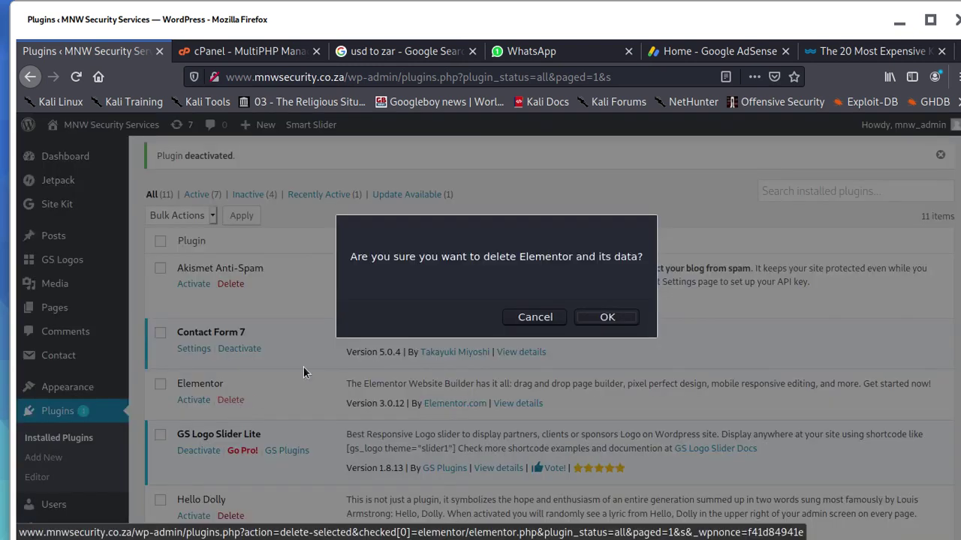
pyautogui.click(609, 318)
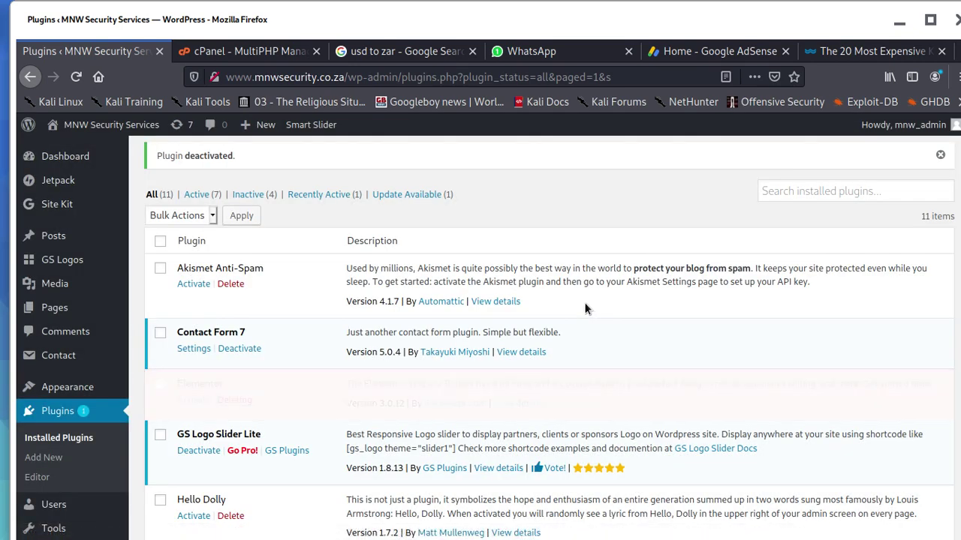
# Open the posts list and the Site Kit dashboard, and return to the posts list to examine its notices.
pyautogui.doubleClick(418, 76)
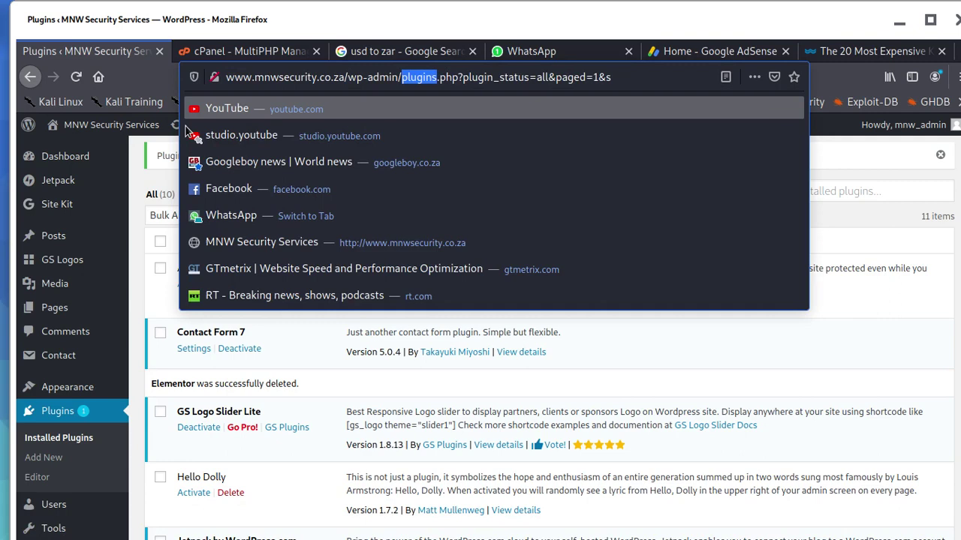
pyautogui.click(45, 234)
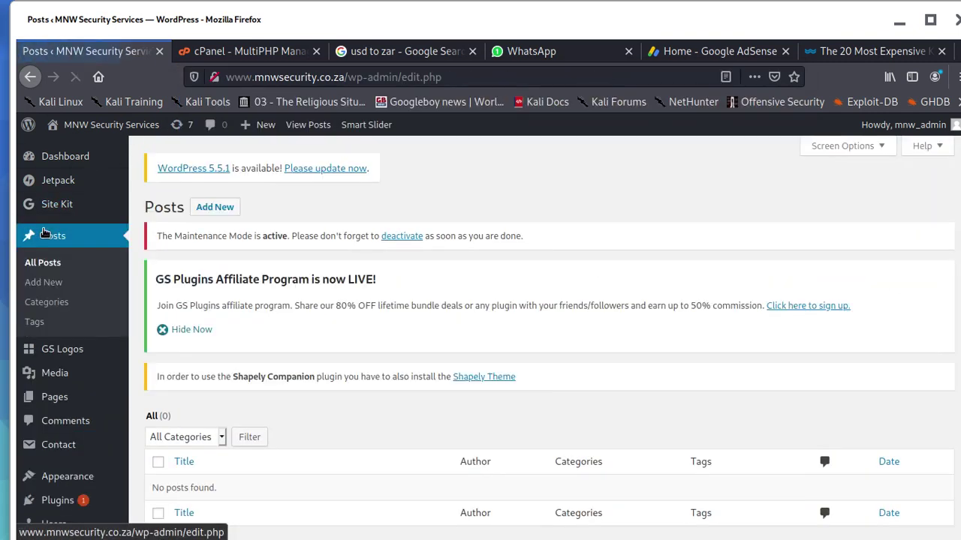
pyautogui.click(58, 206)
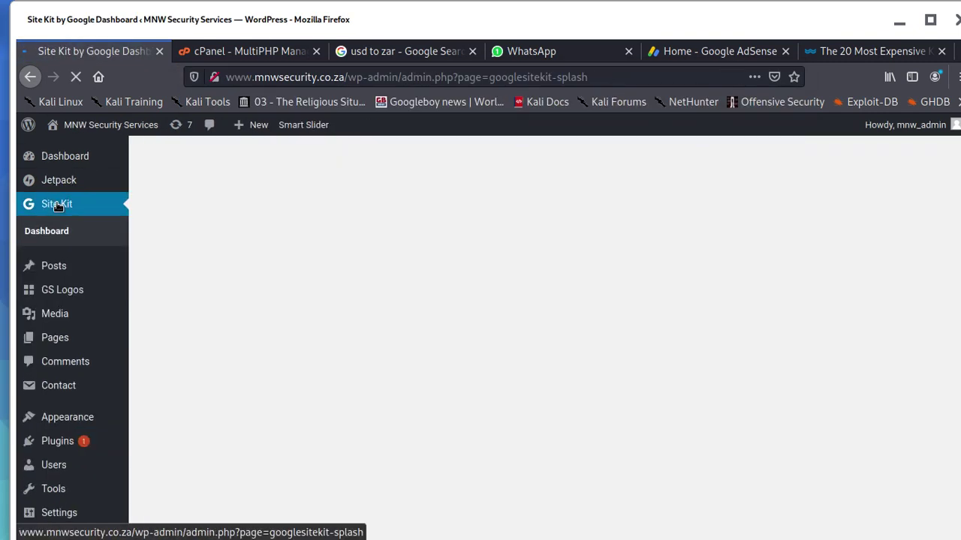
pyautogui.click(54, 268)
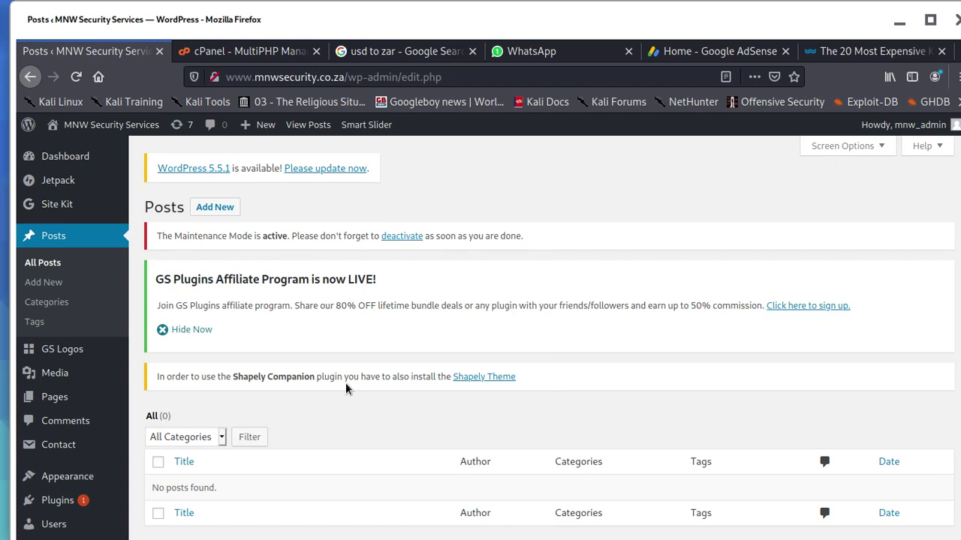
pyautogui.scroll(-3, 346, 388)
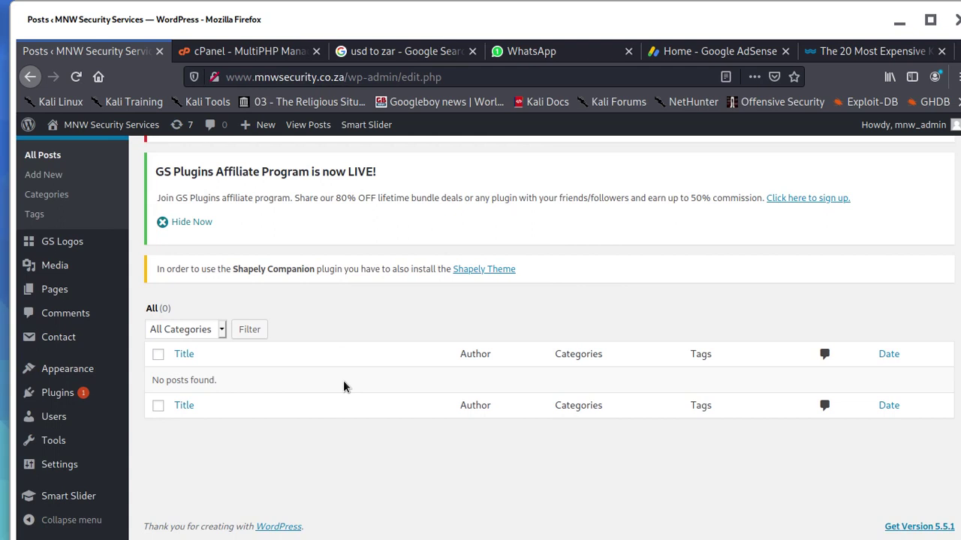
pyautogui.scroll(3, 344, 387)
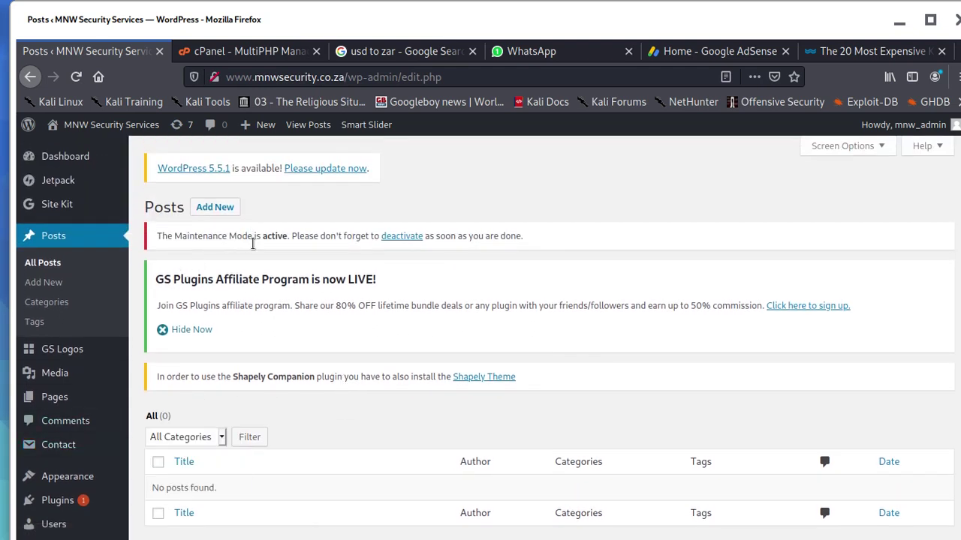
pyautogui.scroll(-3, 187, 338)
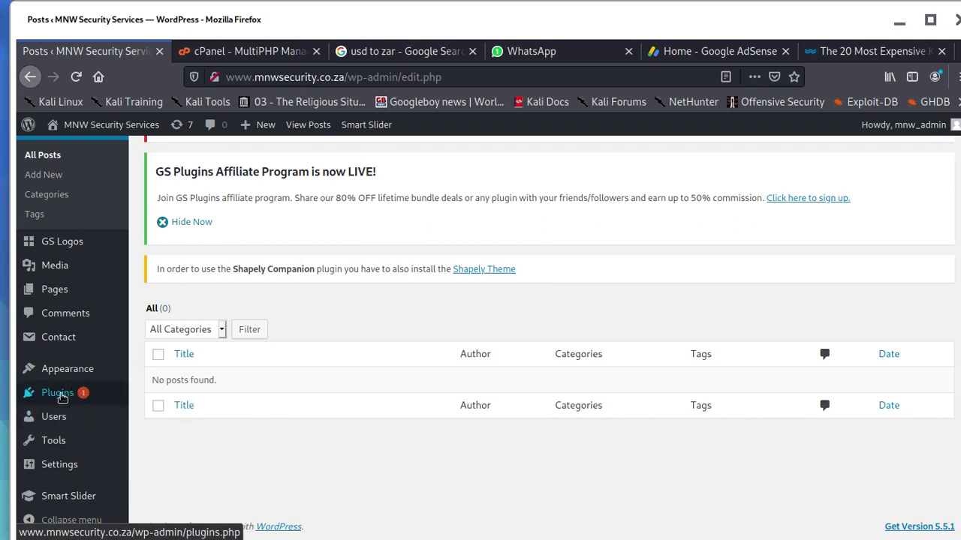
# Open the page for adding new plugins and search the plugin directory for "Elementor".
pyautogui.click(60, 394)
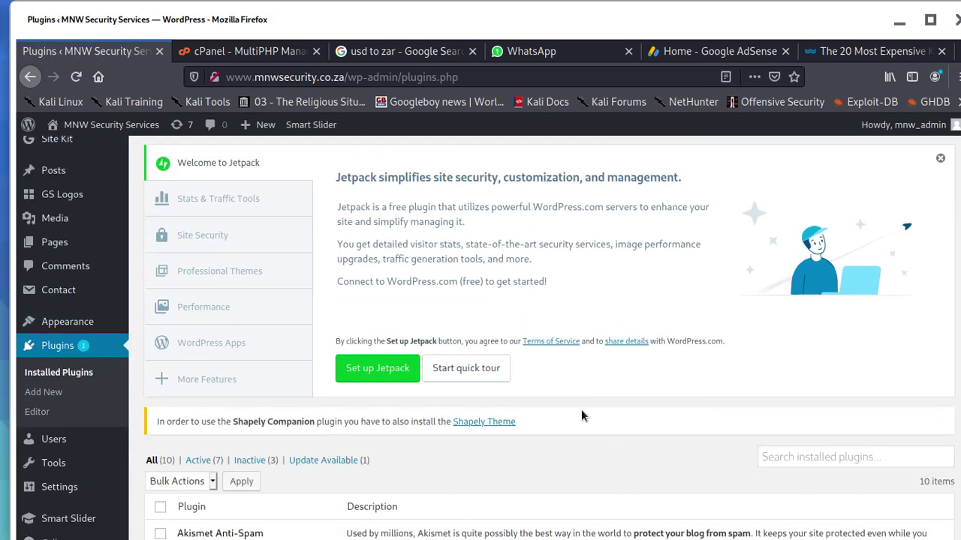
pyautogui.scroll(5, 581, 409)
pyautogui.click(228, 207)
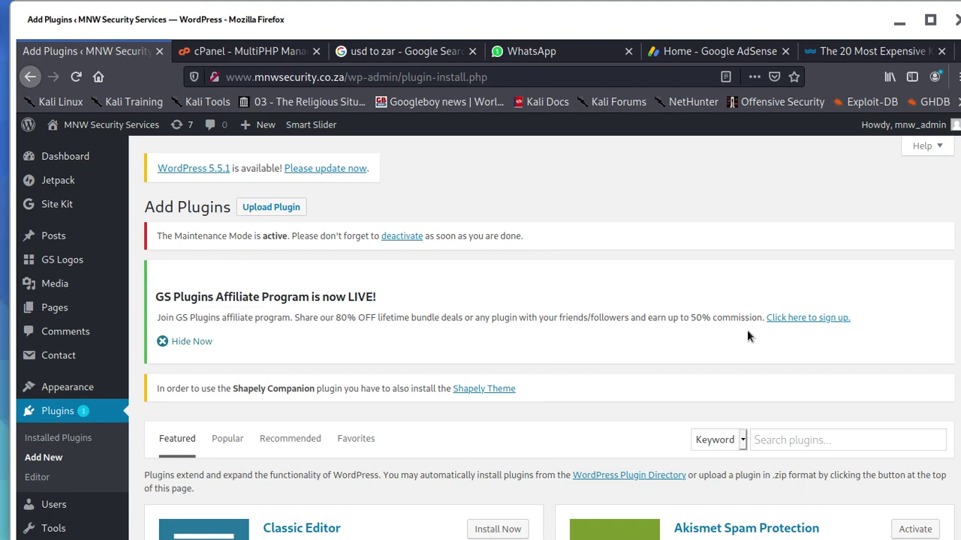
pyautogui.scroll(-3, 746, 337)
pyautogui.click(785, 239)
pyautogui.rightClick(785, 240)
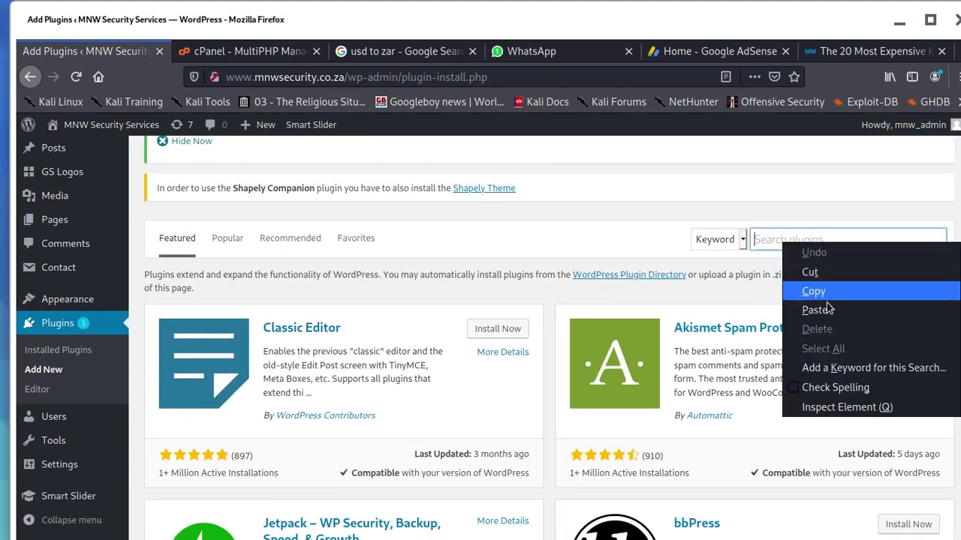
pyautogui.click(827, 303)
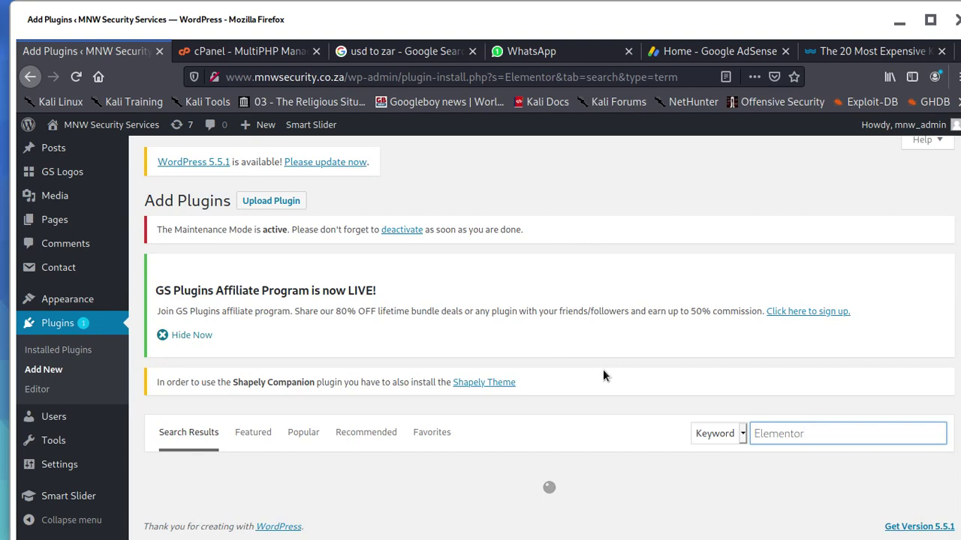
# Install the Elementor Website Builder plugin from the search results and activate it.
pyautogui.scroll(-3, 595, 309)
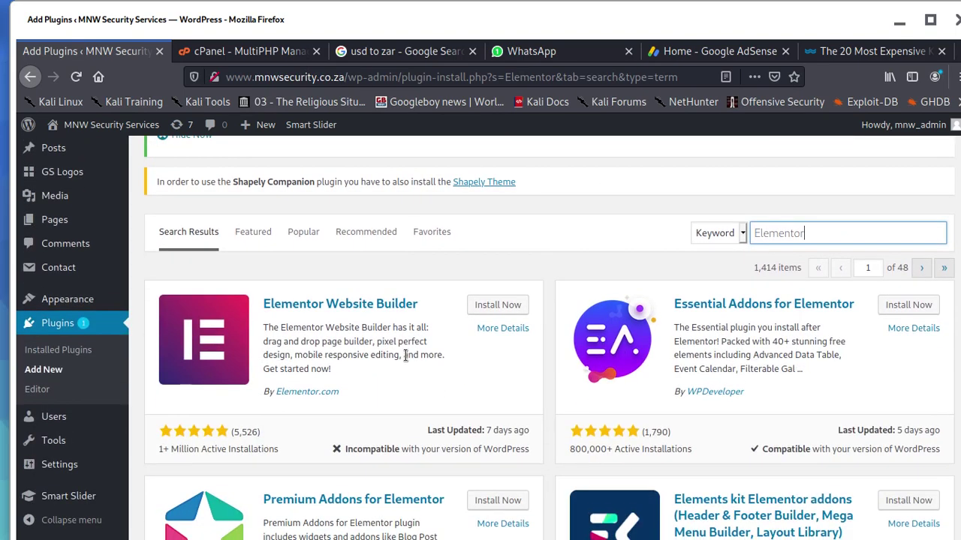
pyautogui.click(498, 305)
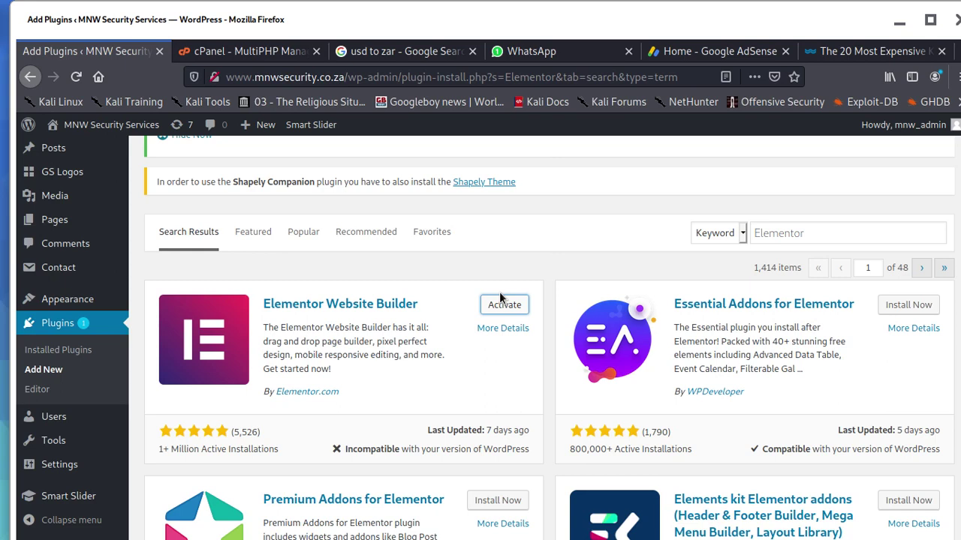
pyautogui.click(511, 305)
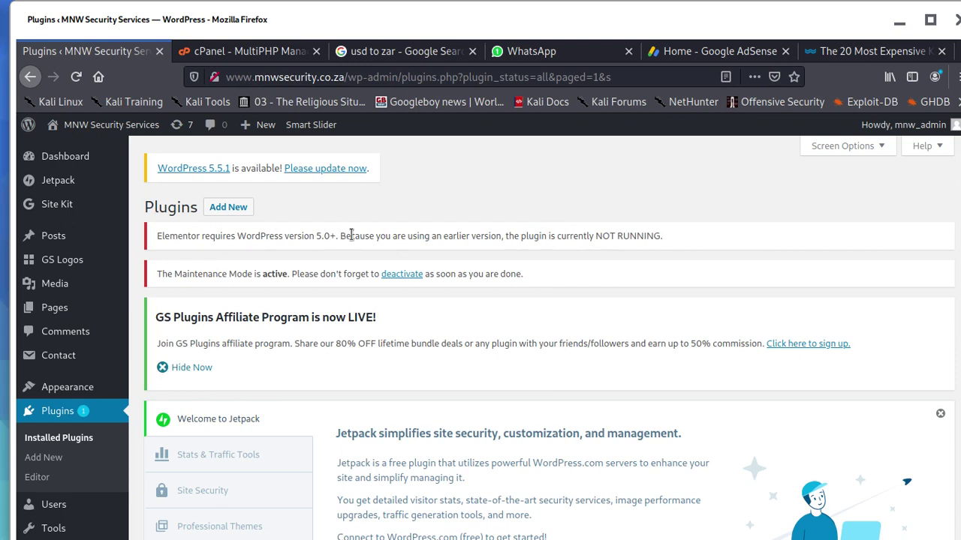
# Examine the Elementor version notice and the entries in the reloaded installed plugins list, and open the pages list.
pyautogui.moveTo(355, 235); pyautogui.dragTo(307, 230)
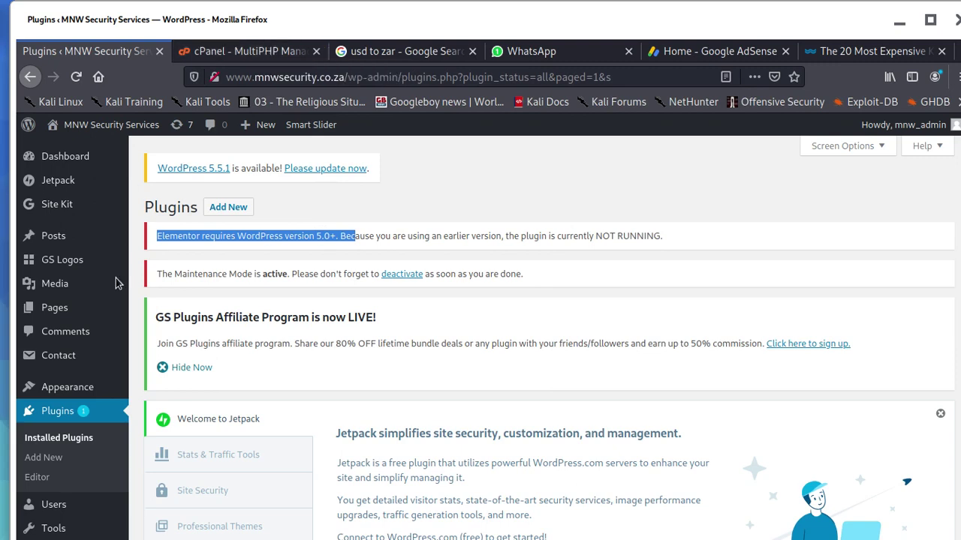
pyautogui.click(71, 410)
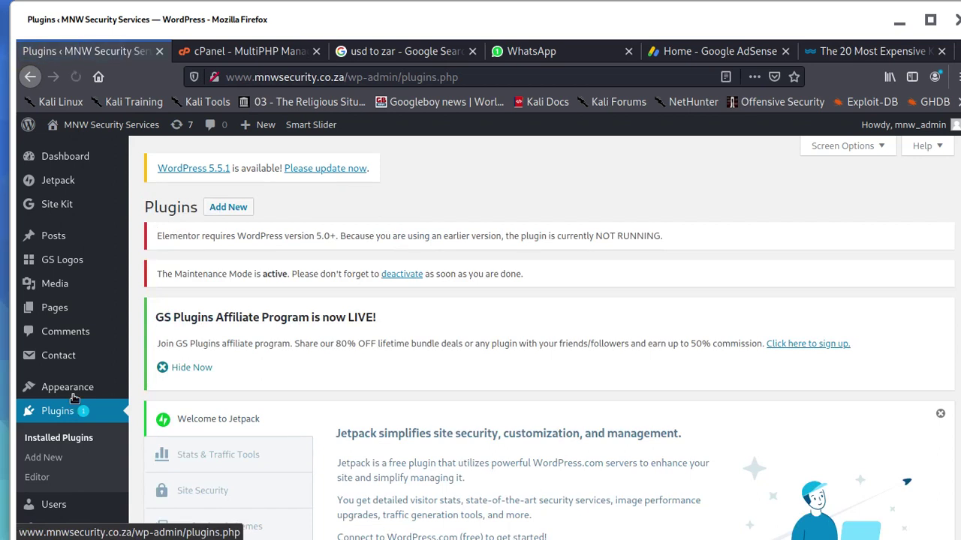
pyautogui.scroll(-3, 194, 308)
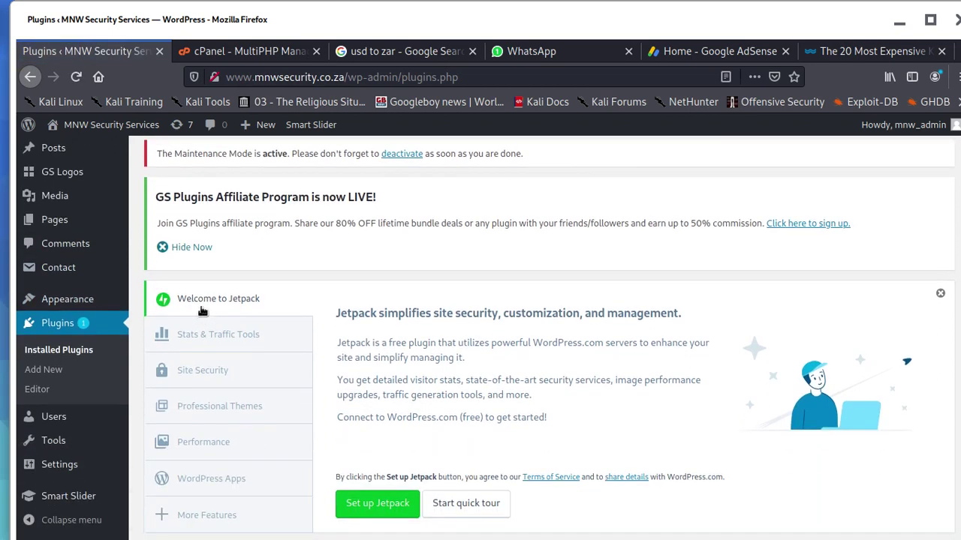
pyautogui.scroll(2, 201, 310)
pyautogui.scroll(-15, 210, 360)
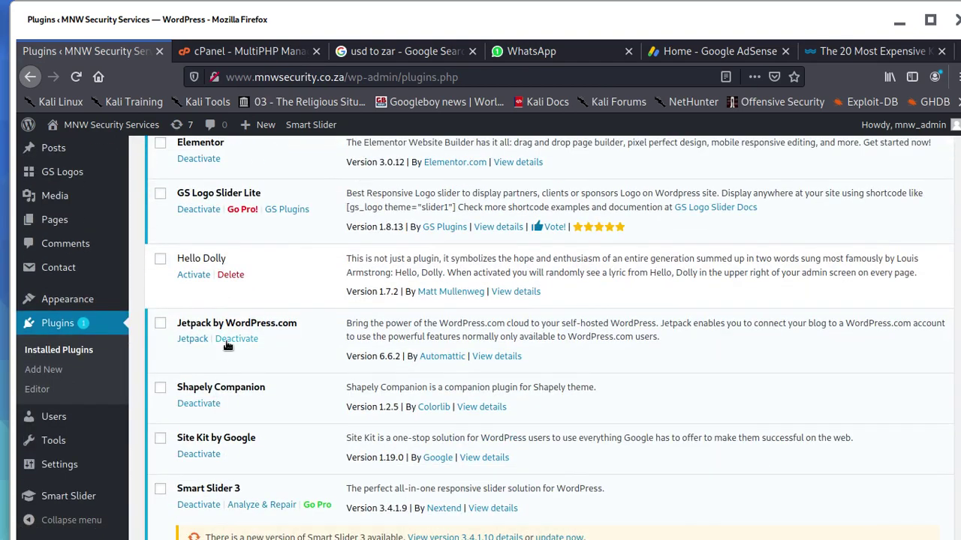
pyautogui.scroll(-6, 229, 436)
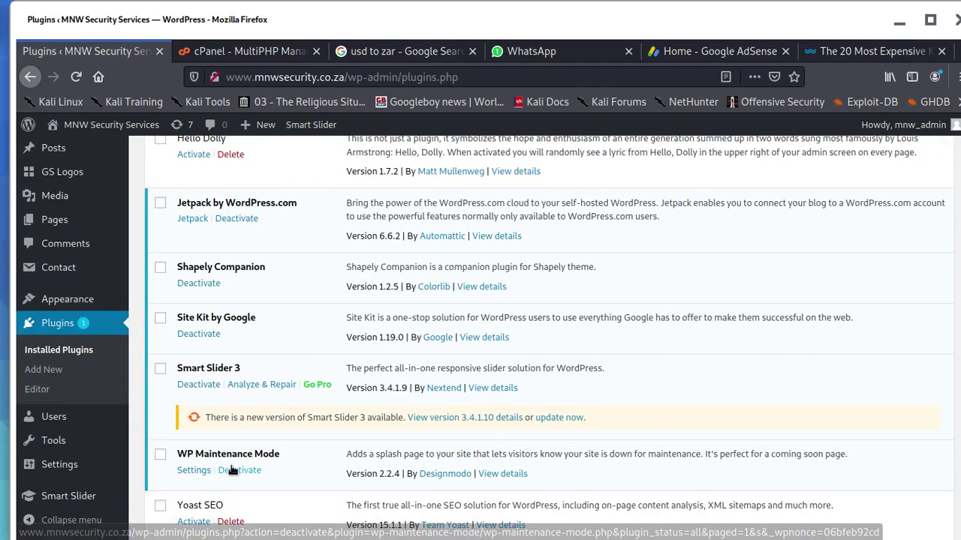
pyautogui.scroll(3, 233, 463)
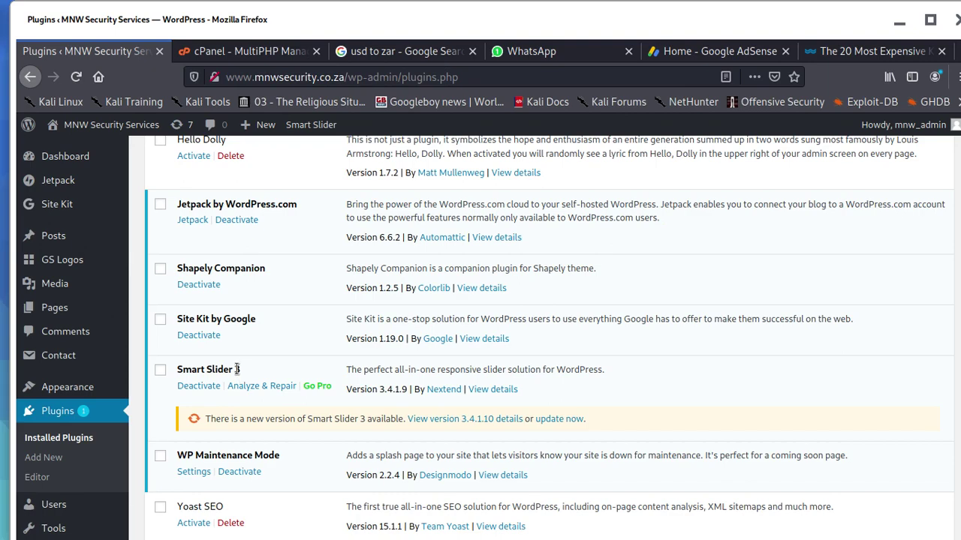
pyautogui.scroll(10, 239, 370)
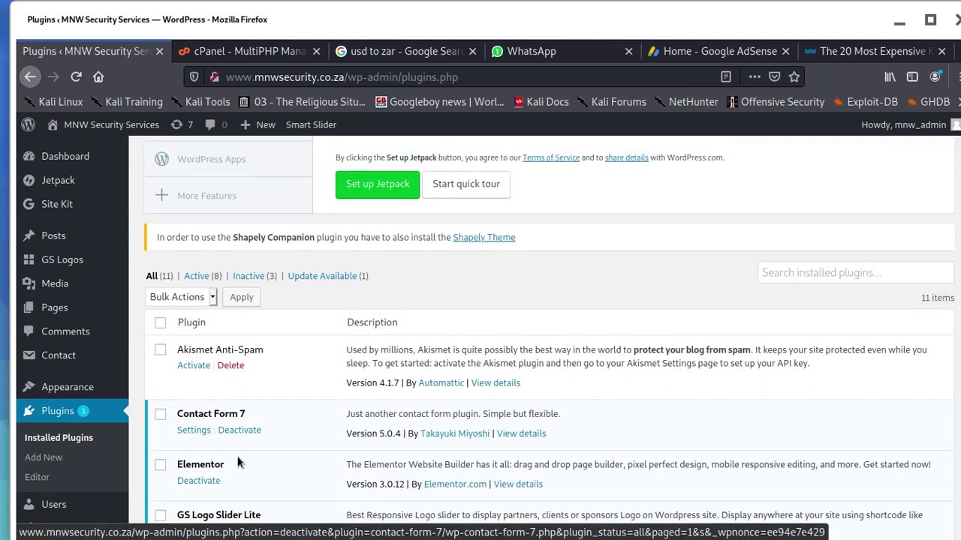
pyautogui.scroll(-2, 238, 435)
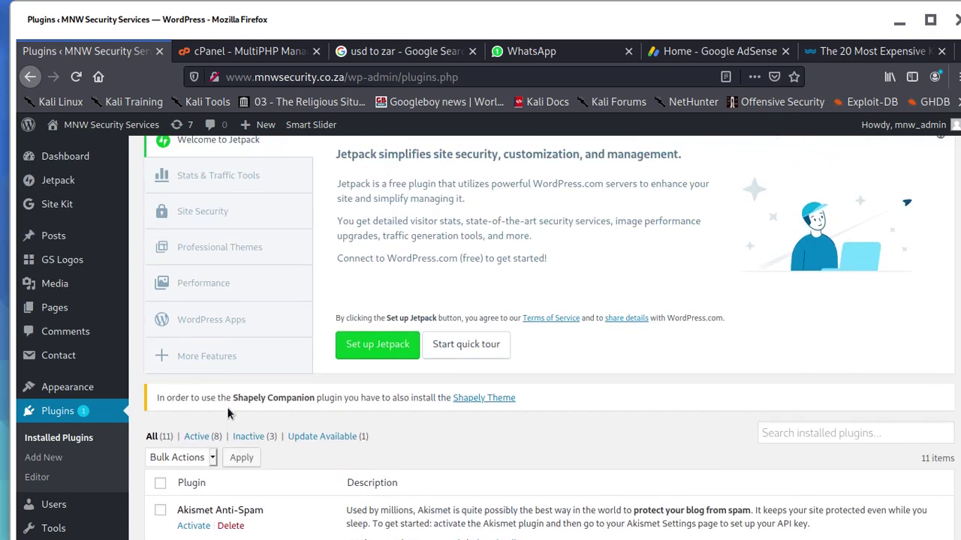
pyautogui.click(52, 305)
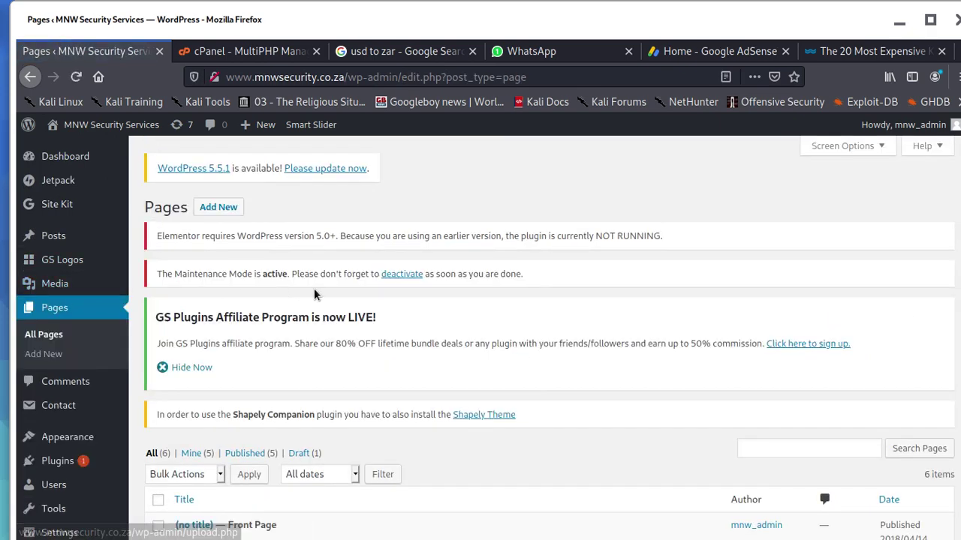